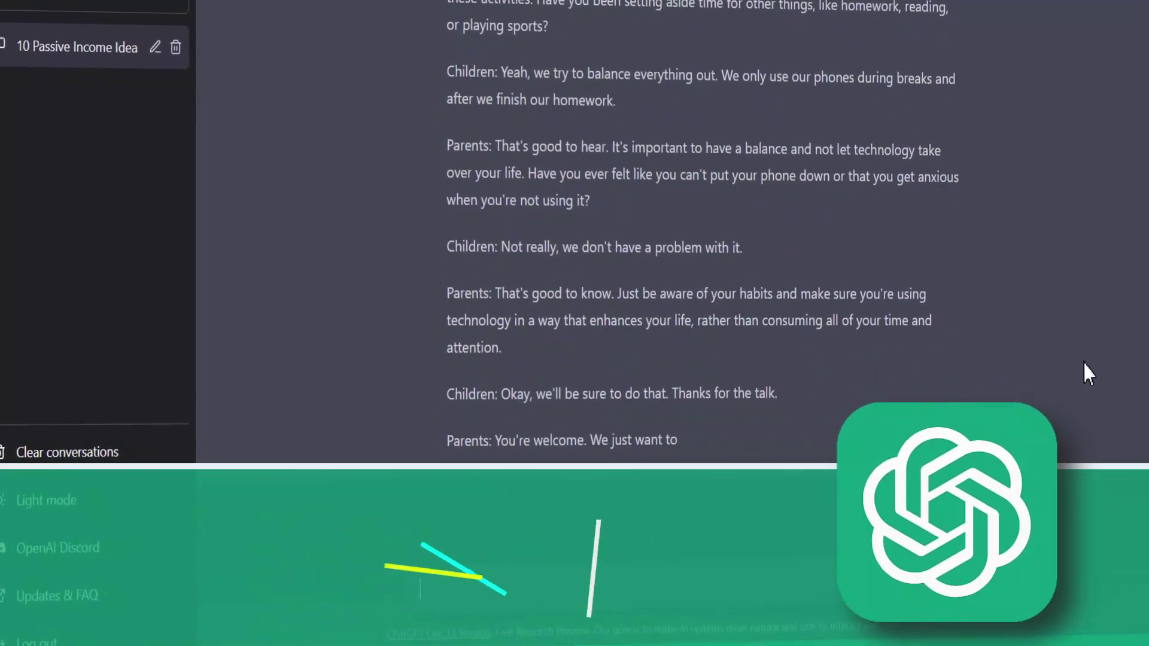
# Step: Scroll to the end of the reply and send 'Please proceed the dialogue'
pyautogui.scroll(-6, 524, 473)
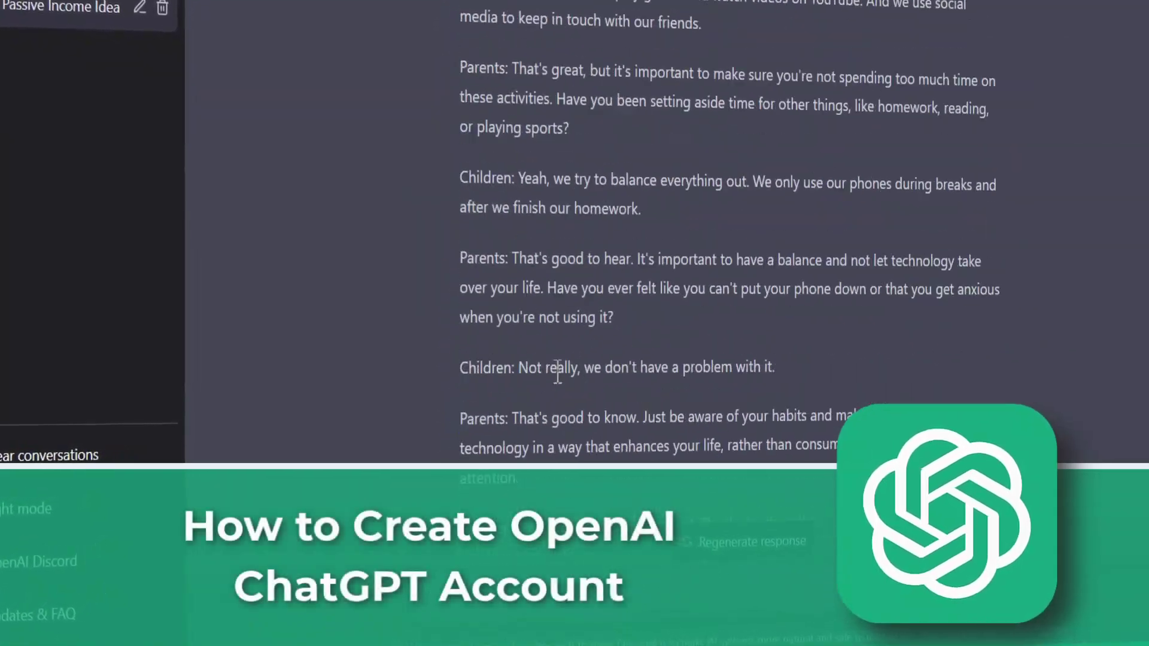
pyautogui.write('Please pro')
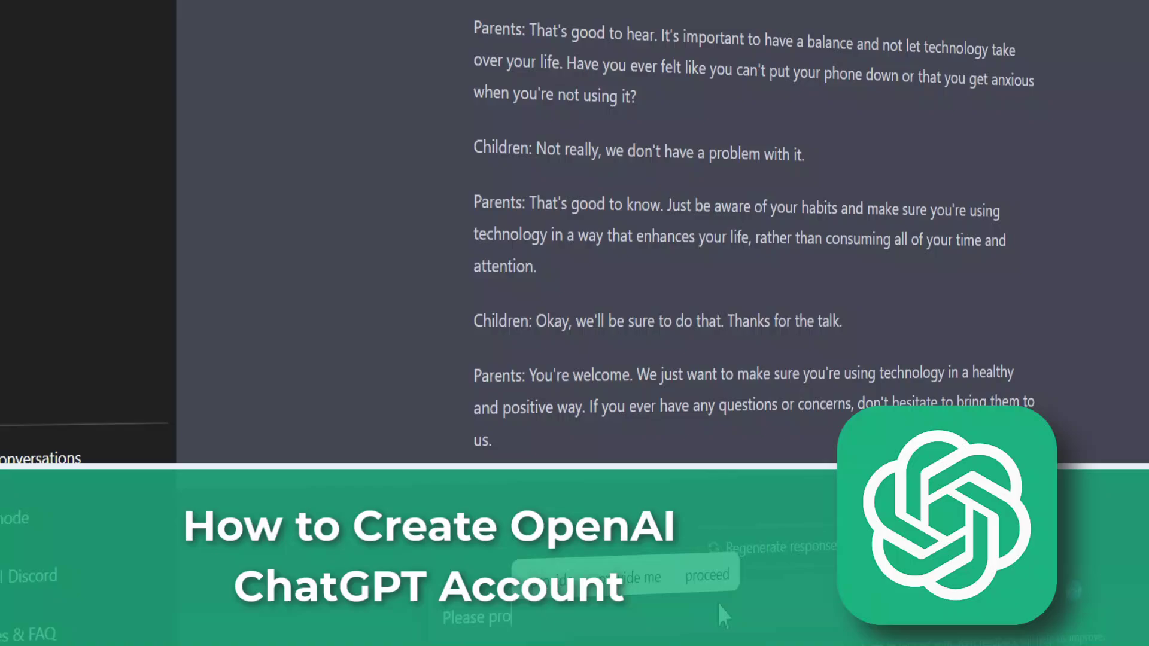
pyautogui.write('ceed the dialogue')
pyautogui.press('Return')
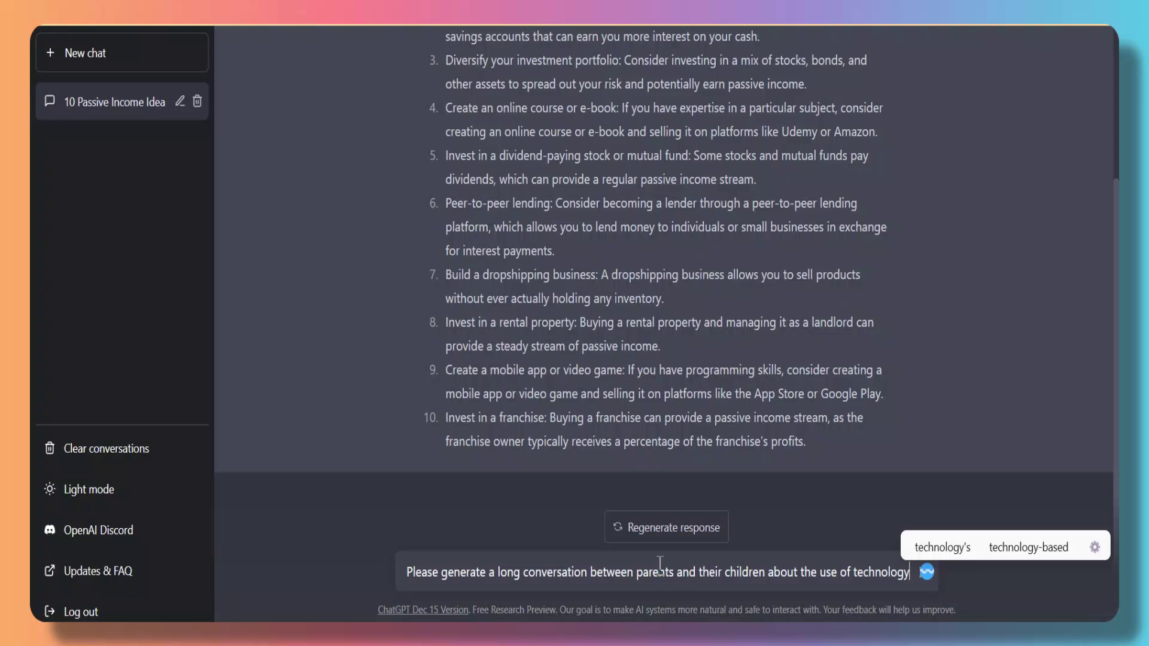
# Step: Send the prompt for a parents-and-children conversation about technology use and review the reply
pyautogui.write('.')
pyautogui.press('Return')
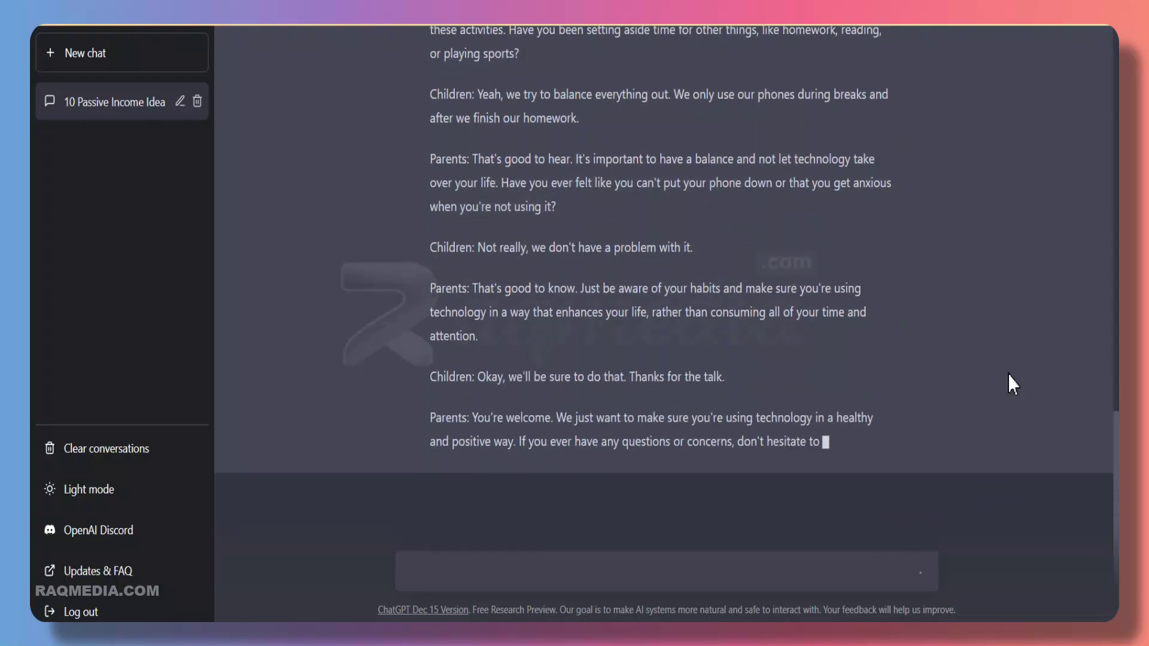
pyautogui.scroll(1, 616, 446)
pyautogui.scroll(6, 507, 378)
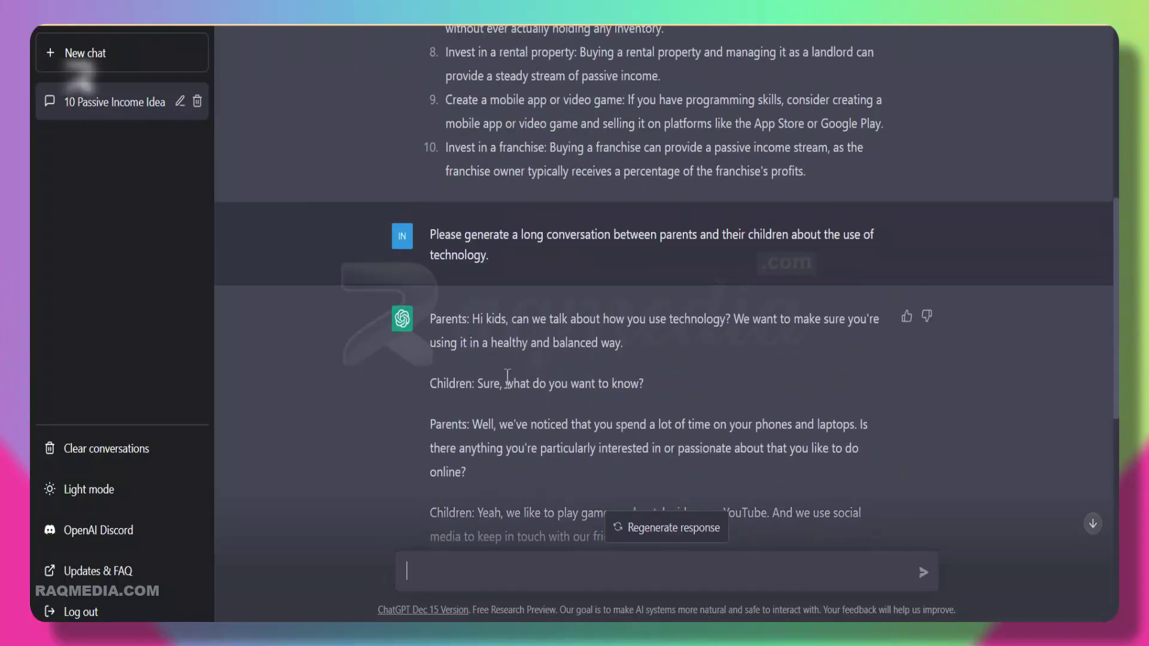
pyautogui.scroll(-8, 508, 378)
pyautogui.scroll(-3, 513, 389)
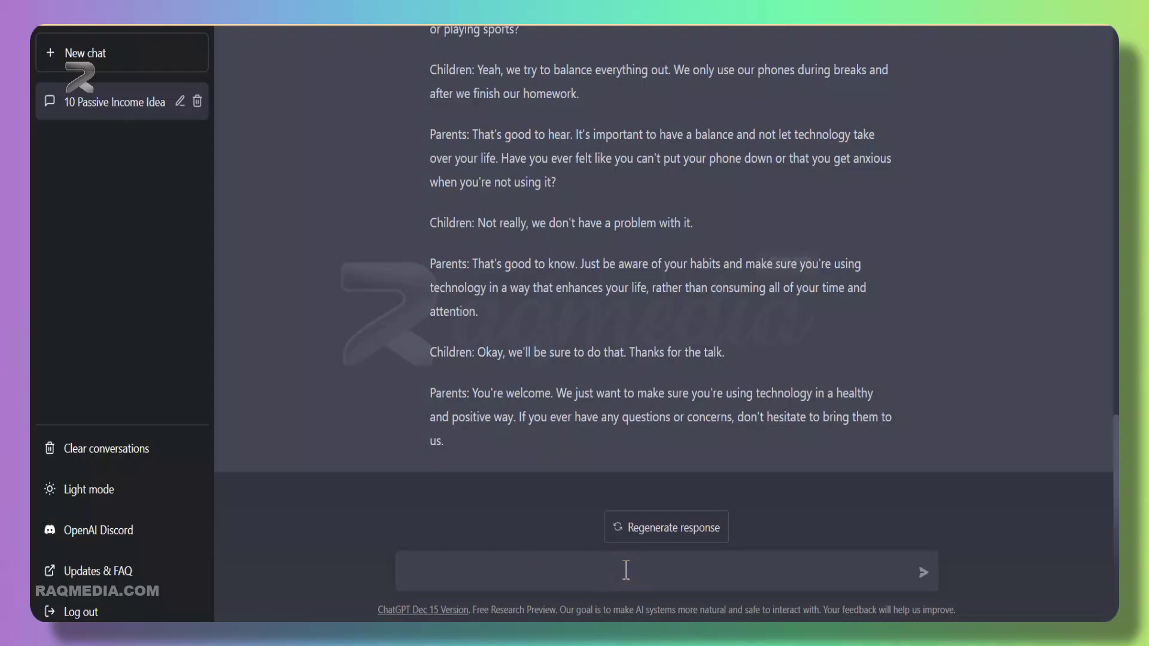
# Step: Ask ChatGPT to 'Please proceed the dialogue'
pyautogui.write('Please proceed ')
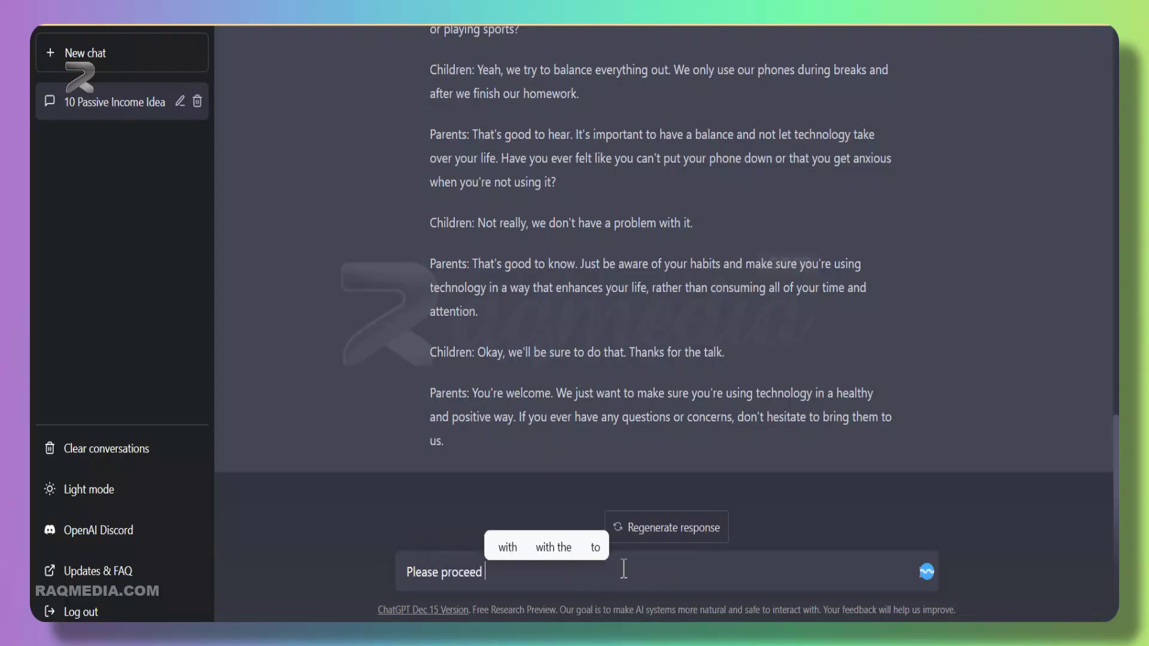
pyautogui.write('the dialogue')
pyautogui.press('Return')
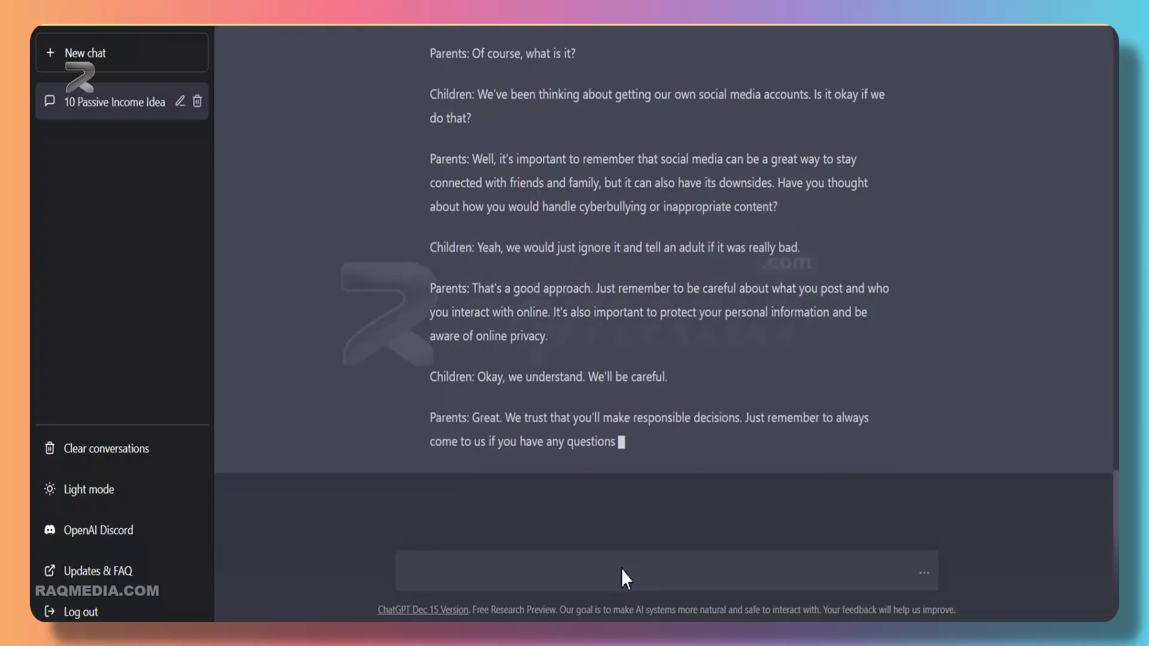
pyautogui.scroll(5, 509, 332)
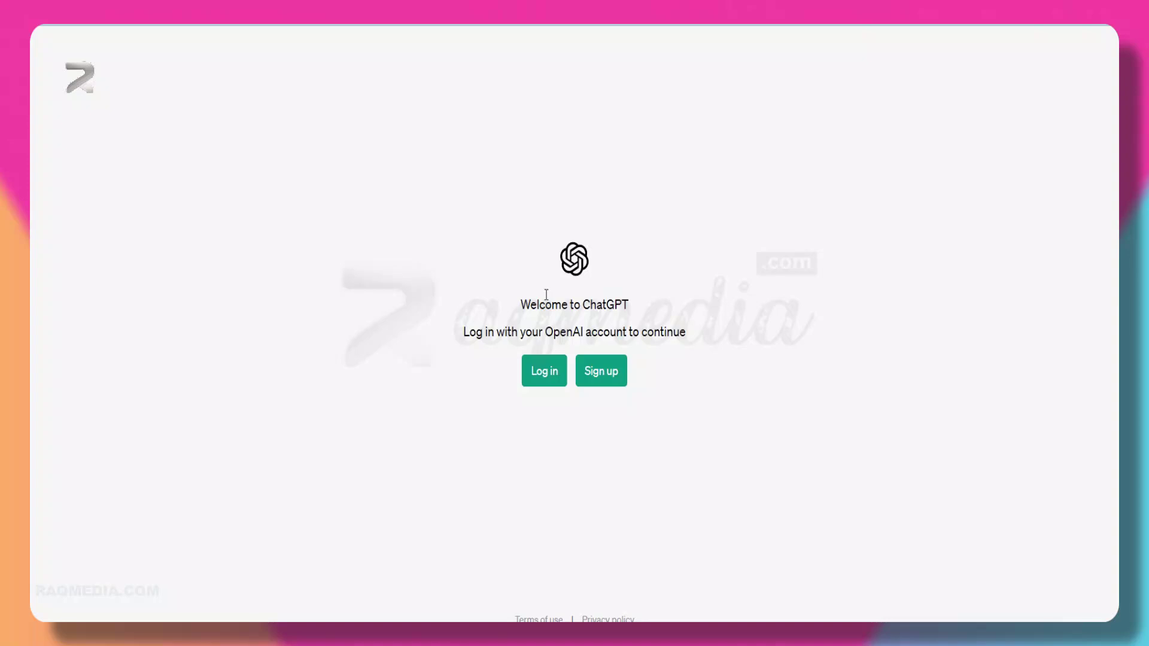
# Step: Choose Sign up on the Welcome to ChatGPT page to reach the Create your account form
pyautogui.moveTo(585, 306); pyautogui.dragTo(631, 305)
pyautogui.click(631, 304)
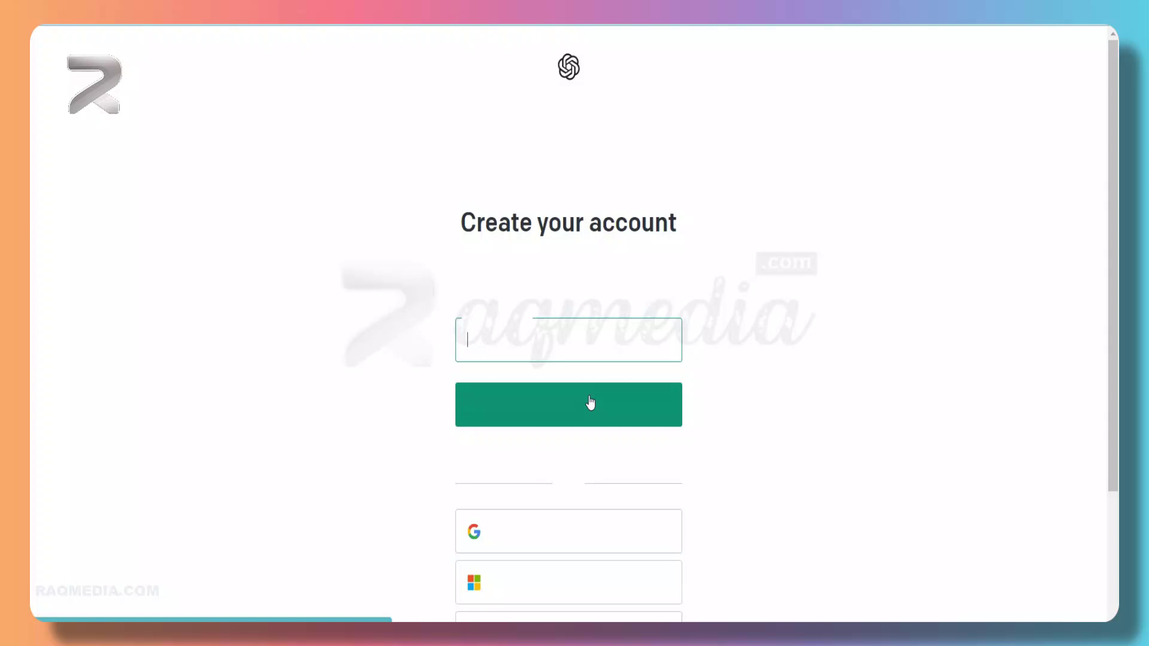
pyautogui.scroll(-2, 744, 437)
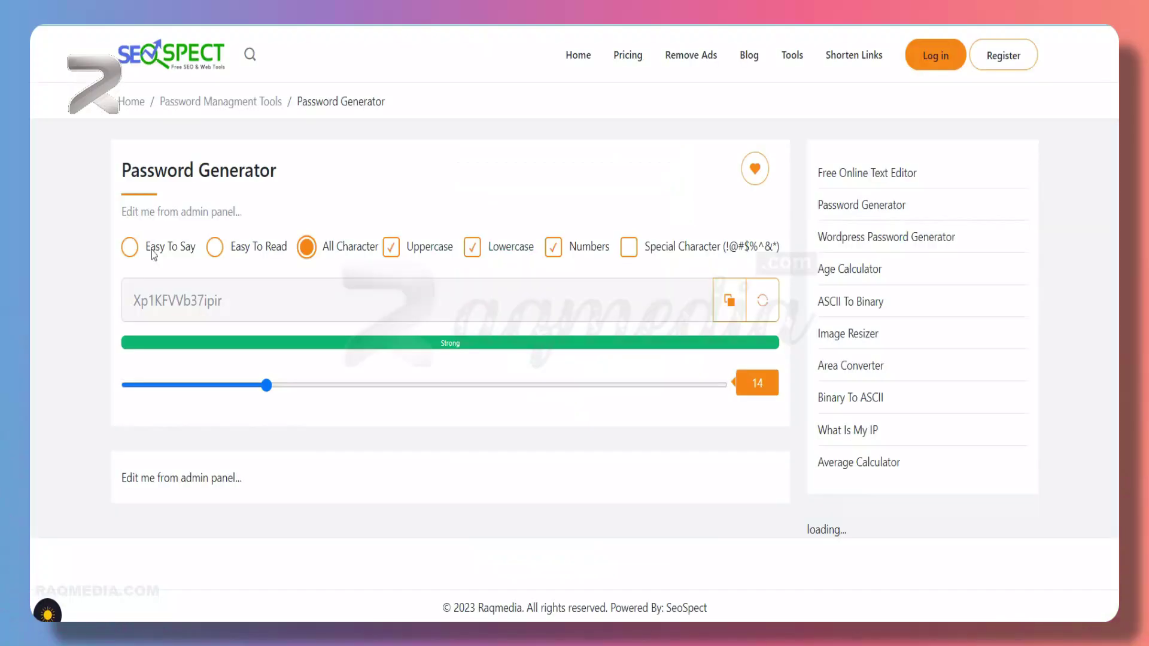
# Step: Generate a 16-character SEOSpect password using All Character types and copy it
pyautogui.click(146, 252)
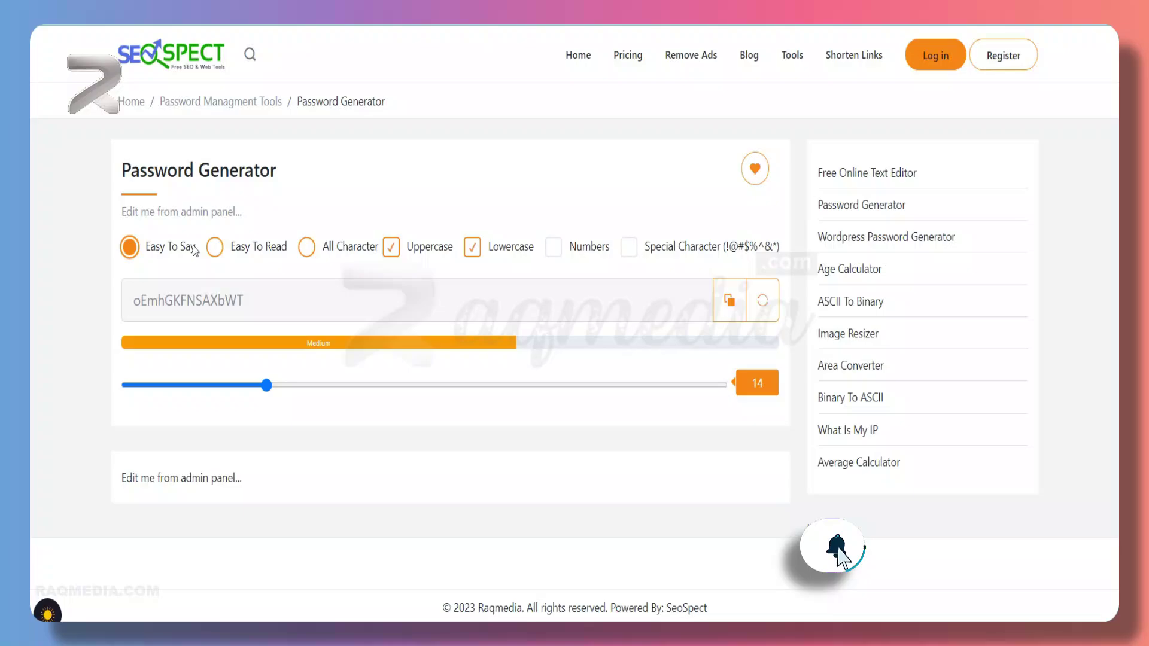
pyautogui.click(307, 247)
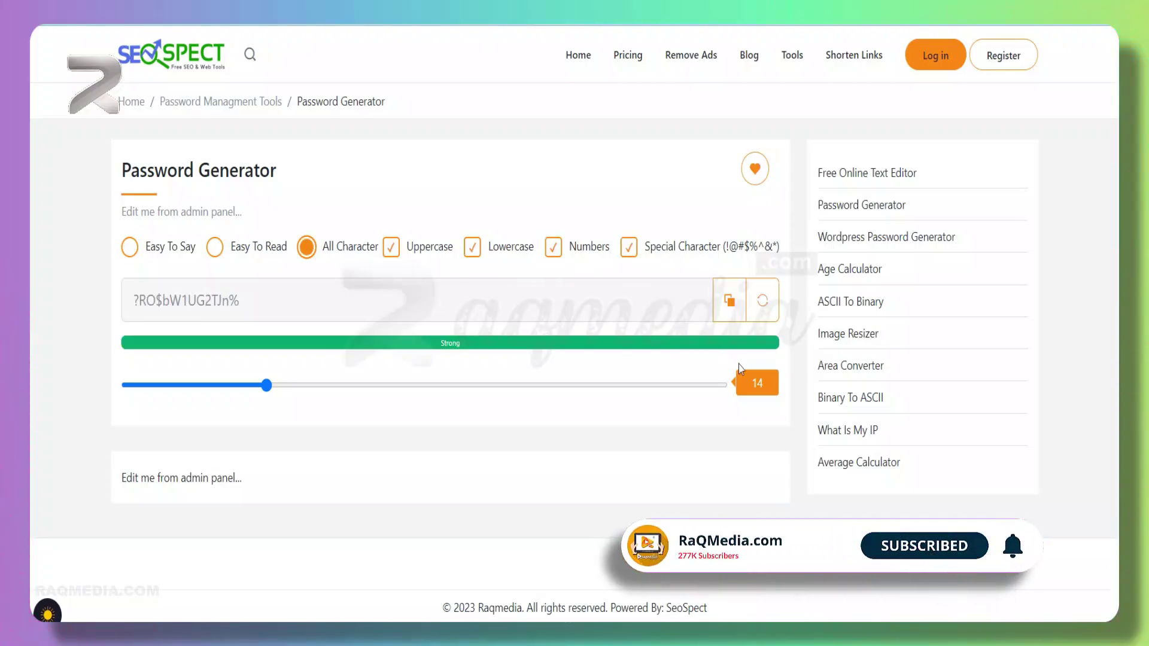
pyautogui.click(292, 386)
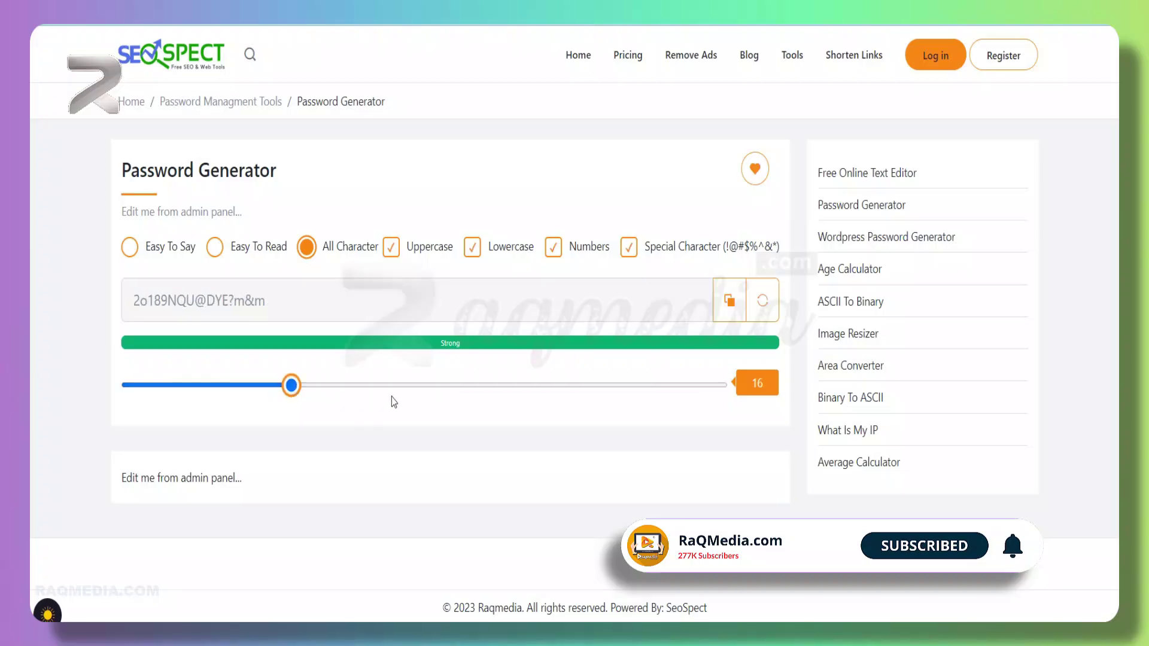
pyautogui.click(731, 310)
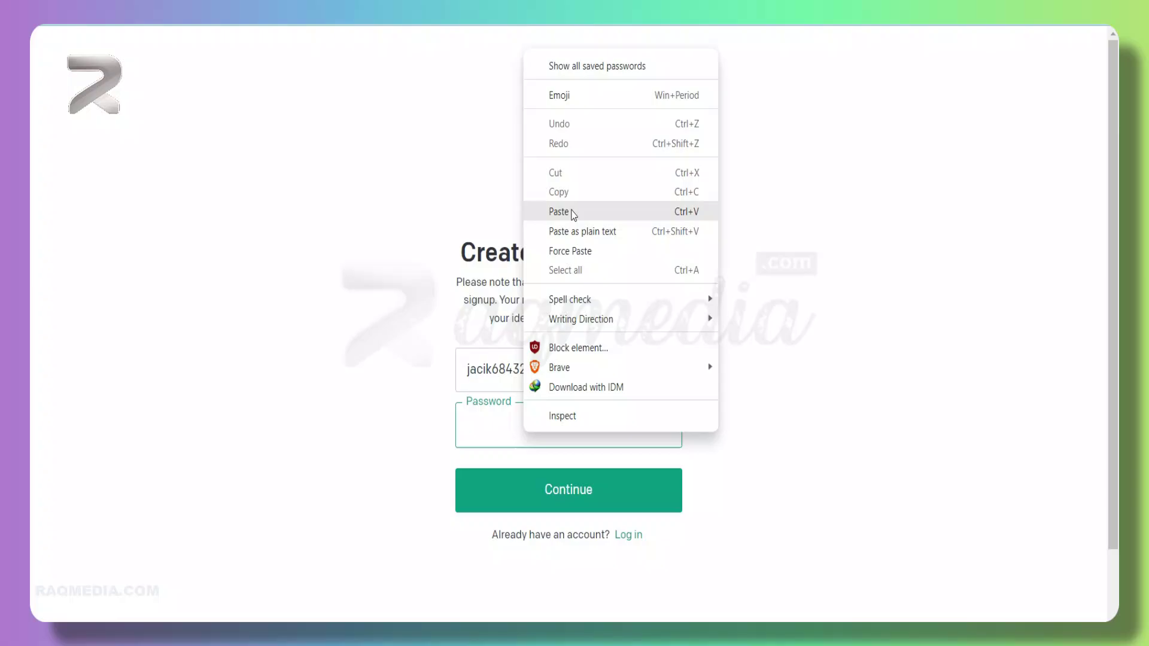
# Step: Paste the copied 16-character password into the signup Password field
pyautogui.click(573, 215)
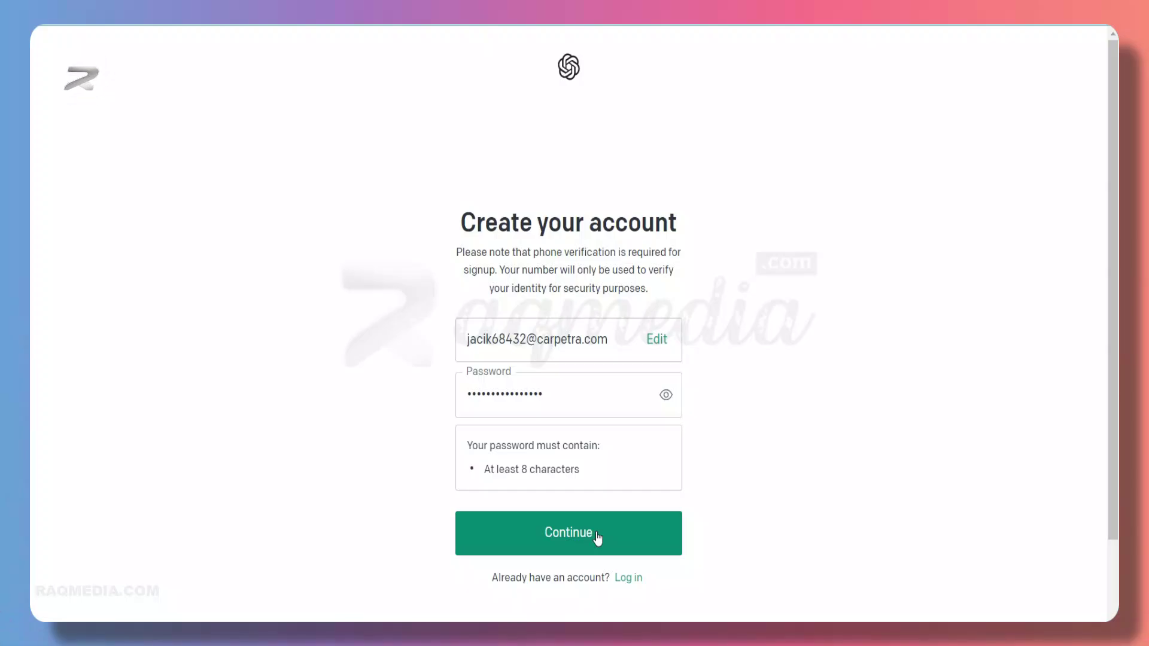
pyautogui.click(598, 539)
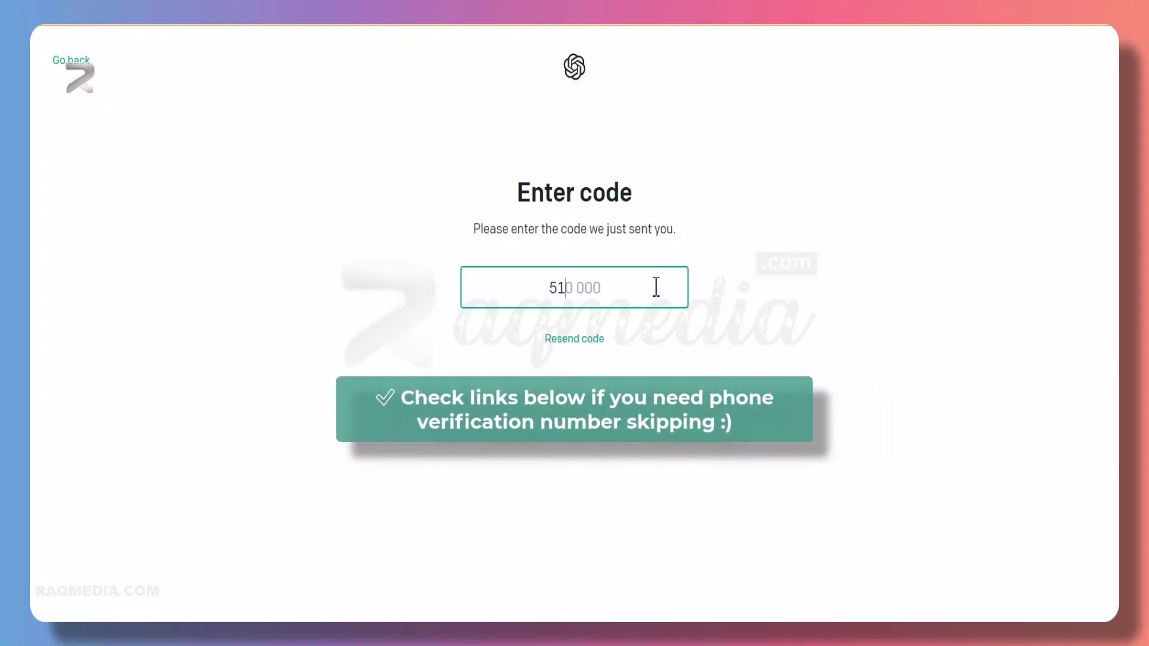
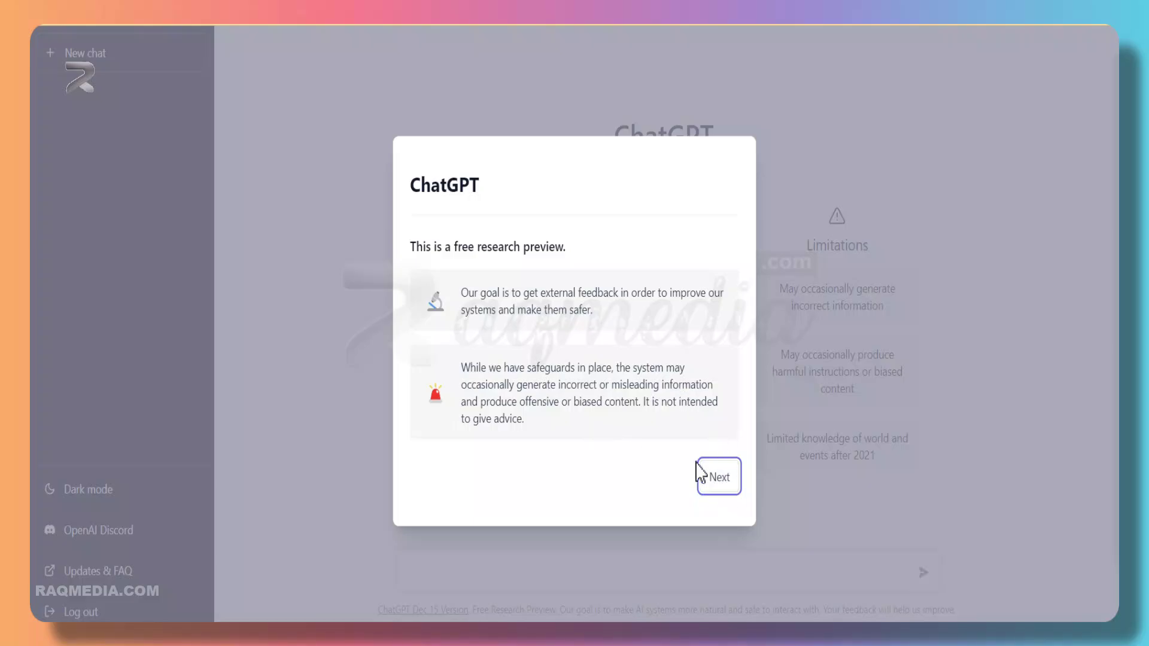
# Step: Step past the data collection and feedback notices and close the welcome modal
pyautogui.click(721, 479)
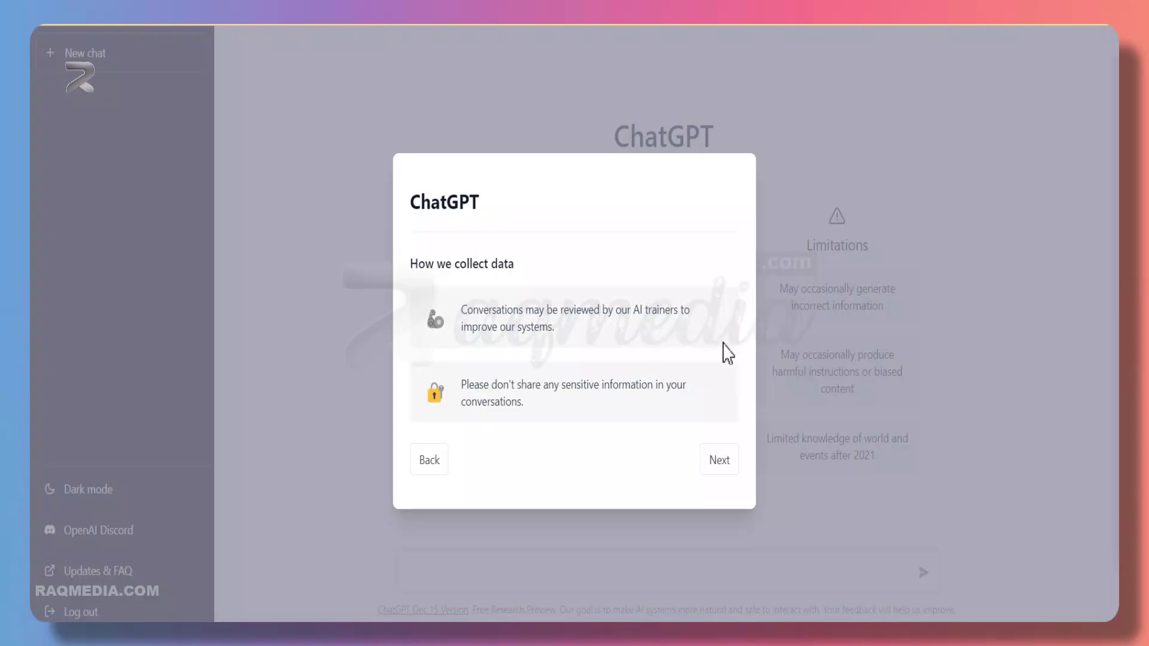
pyautogui.click(721, 464)
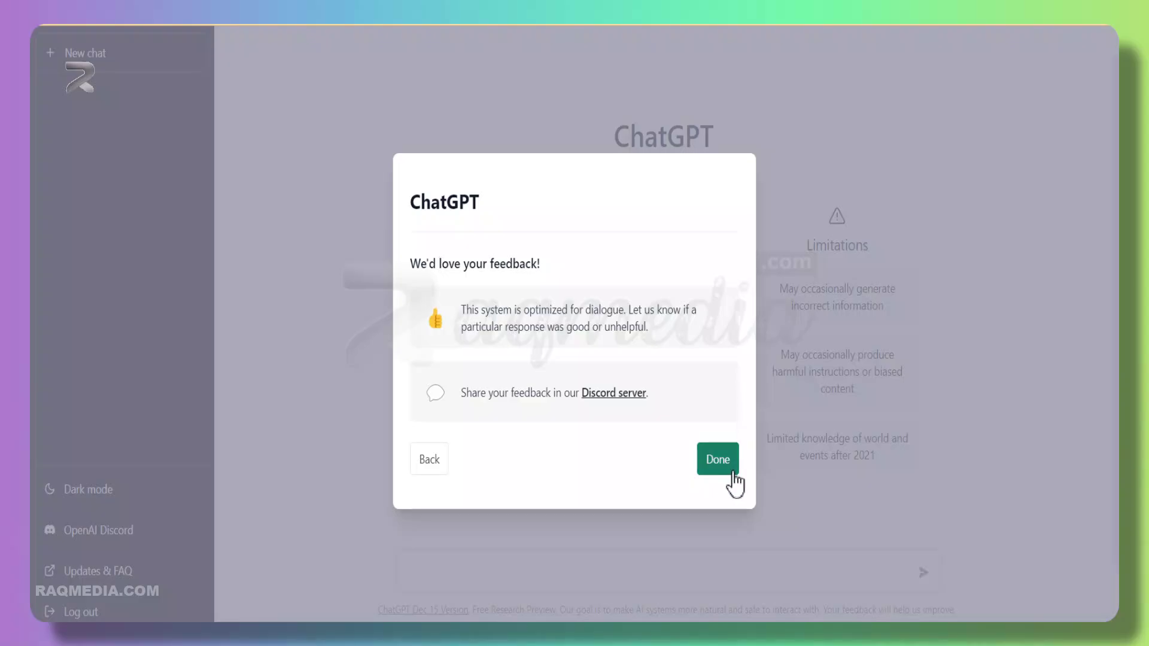
pyautogui.click(733, 470)
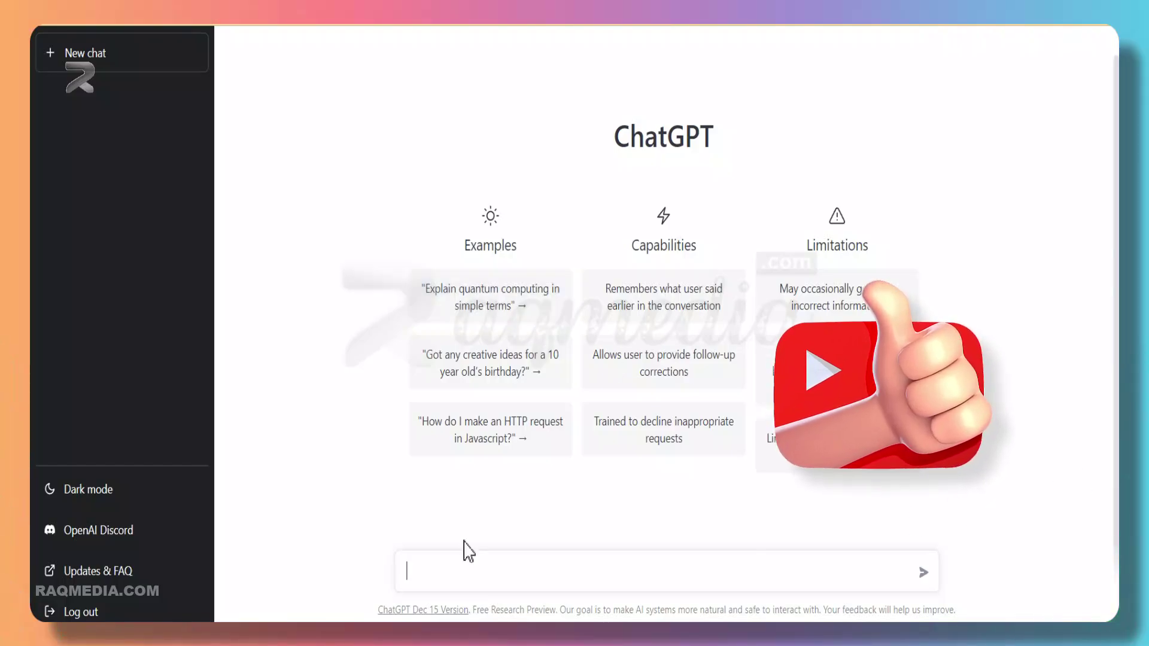
# Step: Turn on dark mode and open the OpenAI Discord invite from the sidebar
pyautogui.click(134, 495)
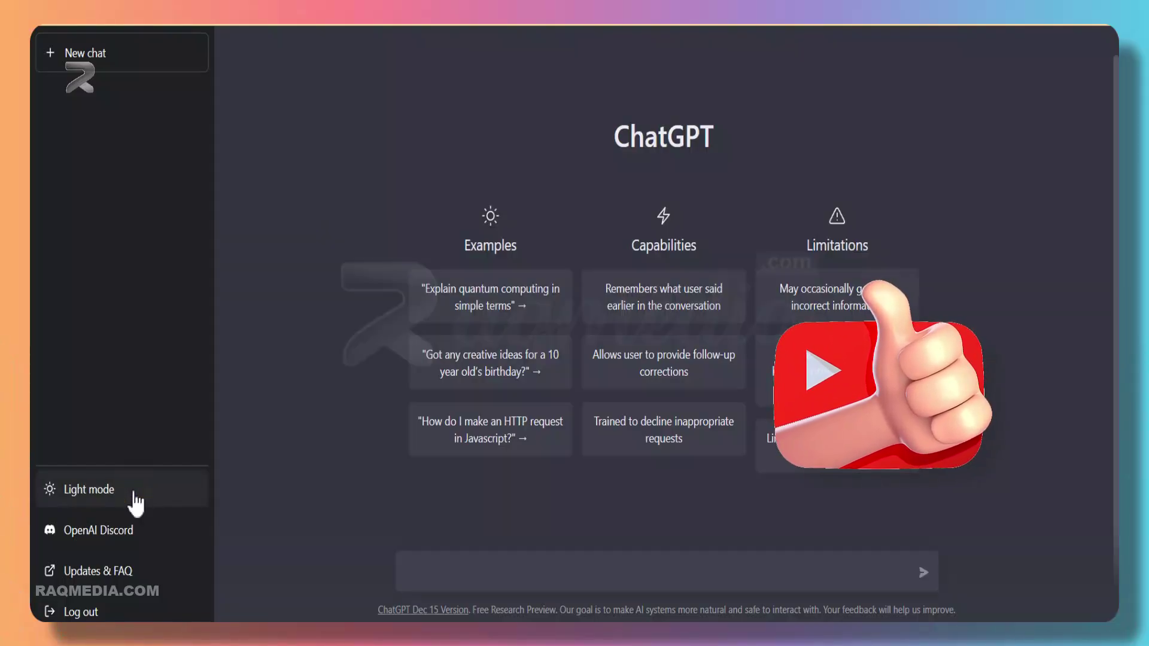
pyautogui.click(162, 533)
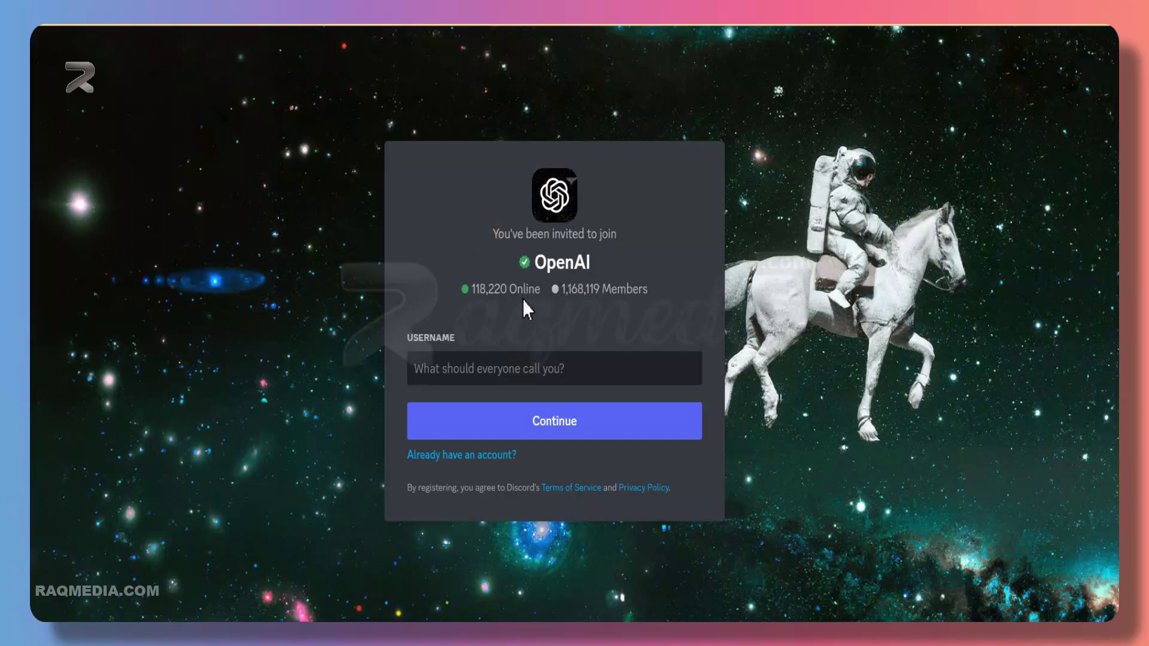
# Step: Enter a username on the OpenAI Discord invite, submit it, and tick the hCaptcha human check
pyautogui.write('Ra')
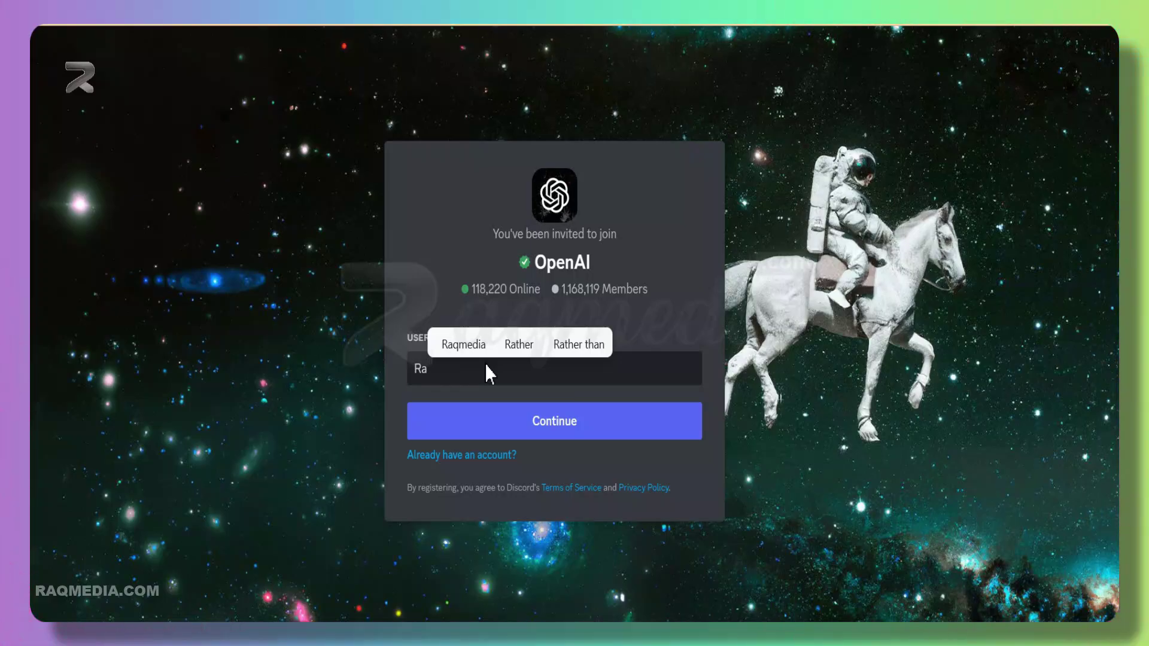
pyautogui.click(455, 374)
pyautogui.press('BackSpace')
pyautogui.press('BackSpace')
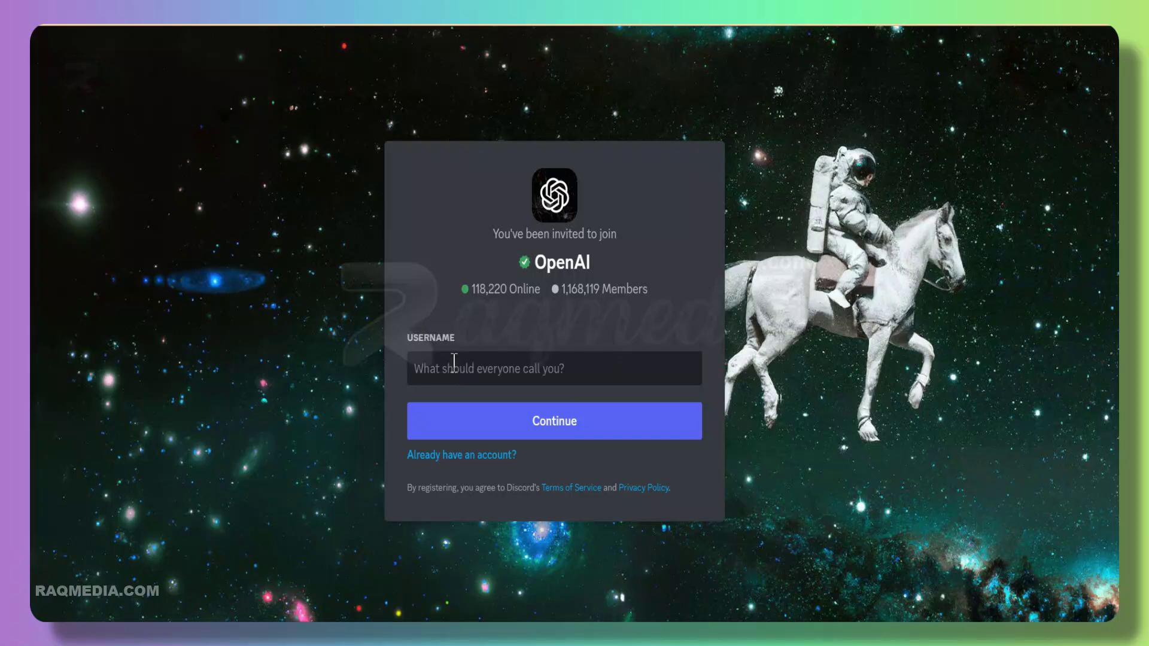
pyautogui.write('Ezy')
pyautogui.click(599, 418)
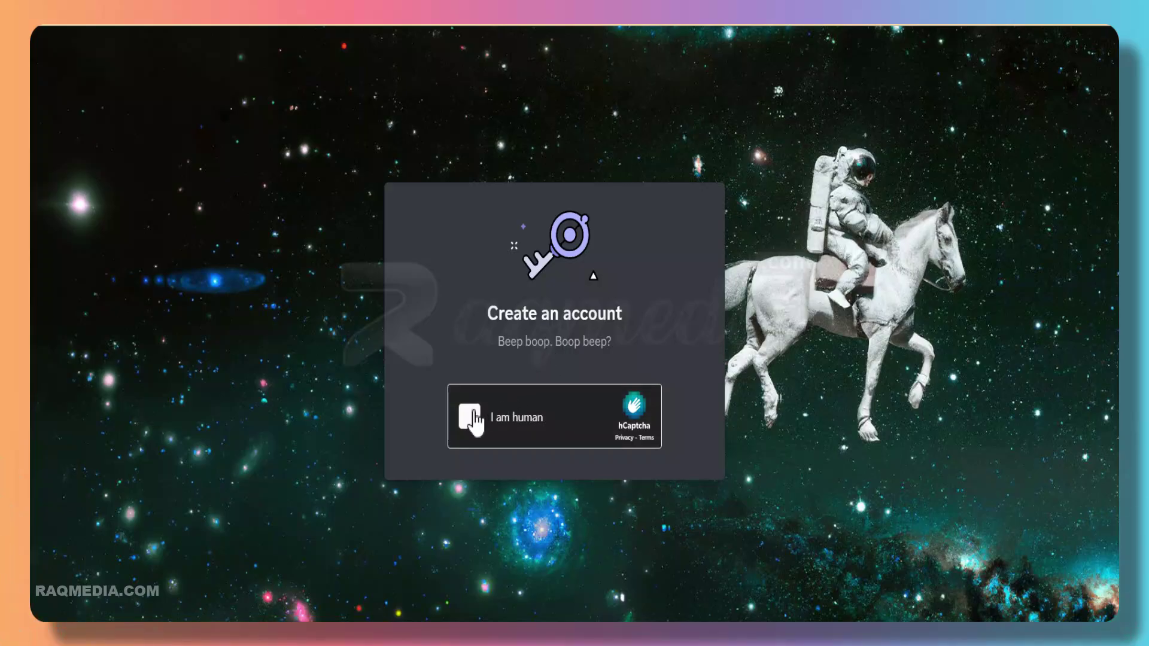
pyautogui.click(477, 417)
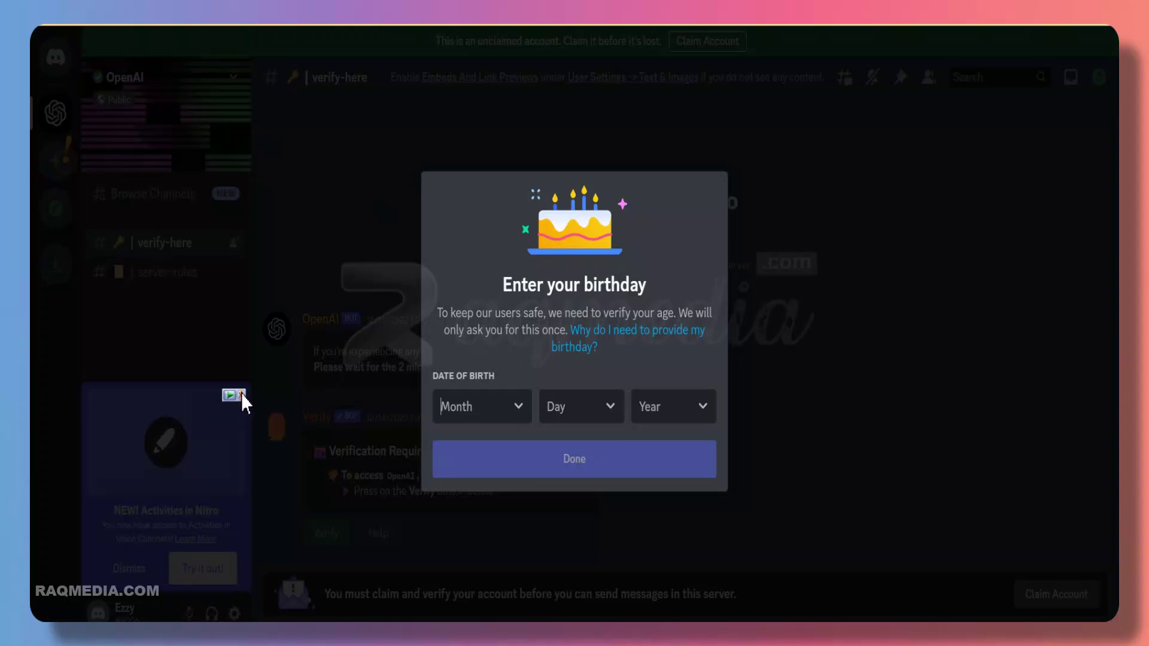
# Step: Choose the birth month and start entering the email to claim the Discord account
pyautogui.click(511, 407)
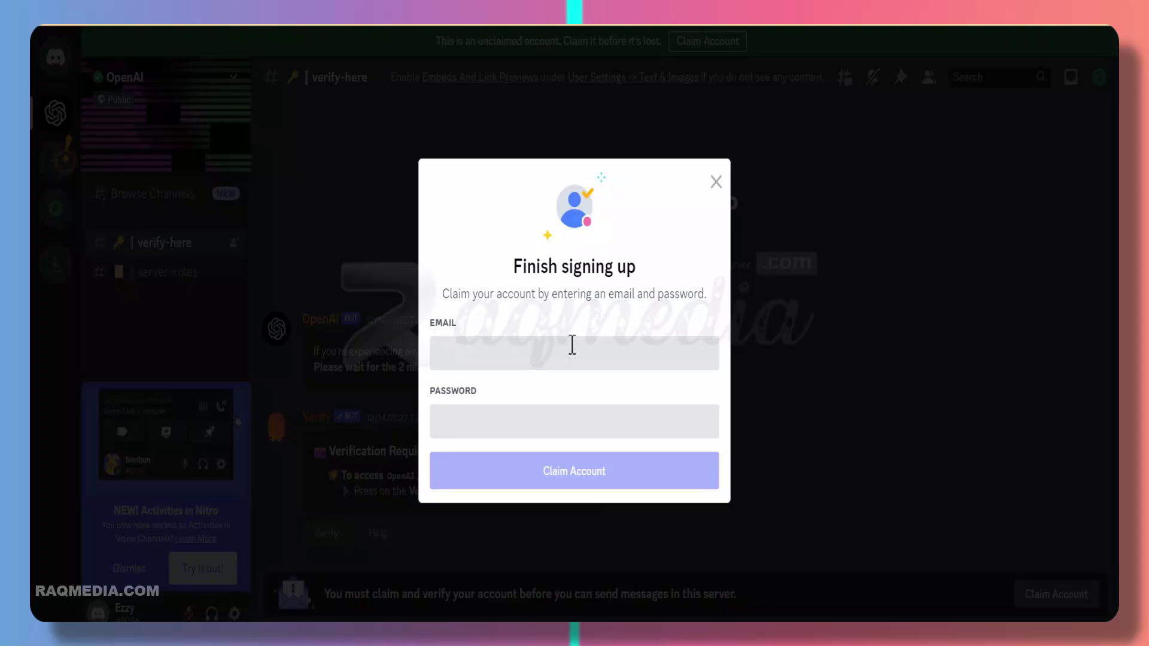
pyautogui.click(572, 345)
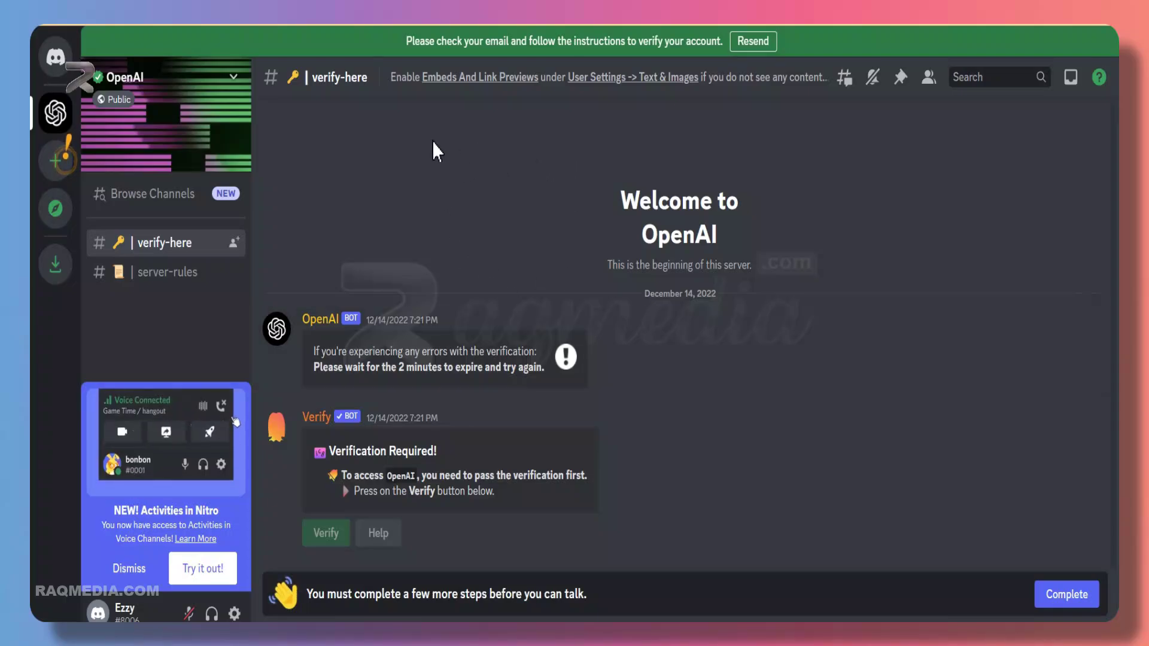
# Step: Go to Discord's home page with direct messages and friends
pyautogui.click(57, 60)
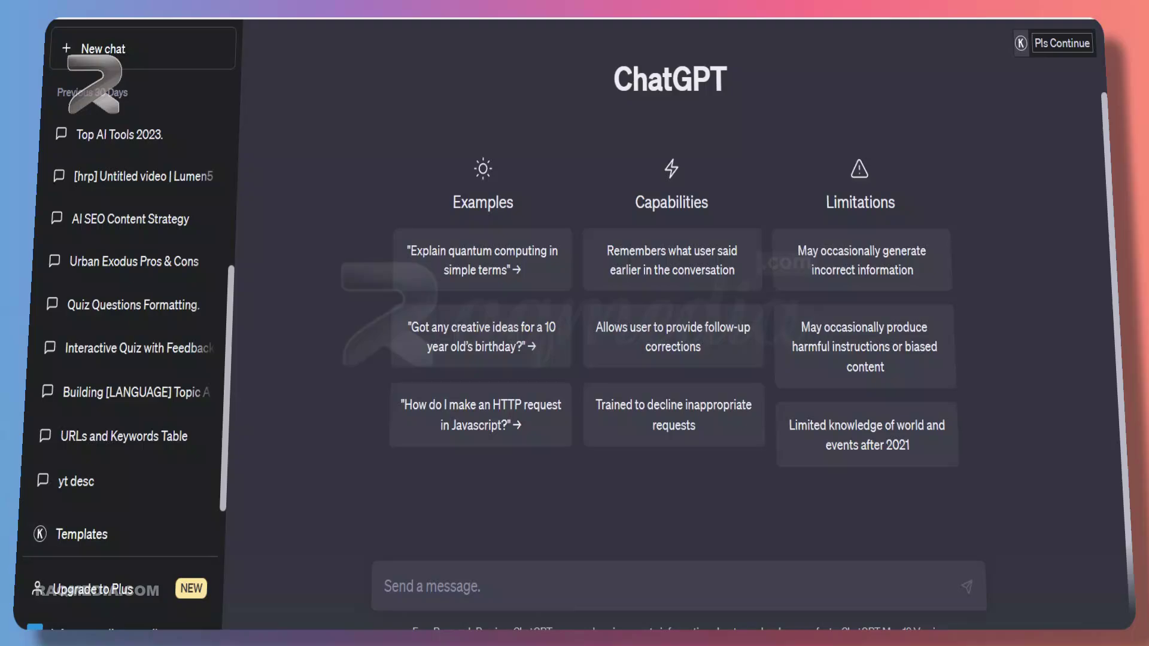
# Step: Open ChatGPT Settings and keep the General theme set to Dark
pyautogui.click(90, 627)
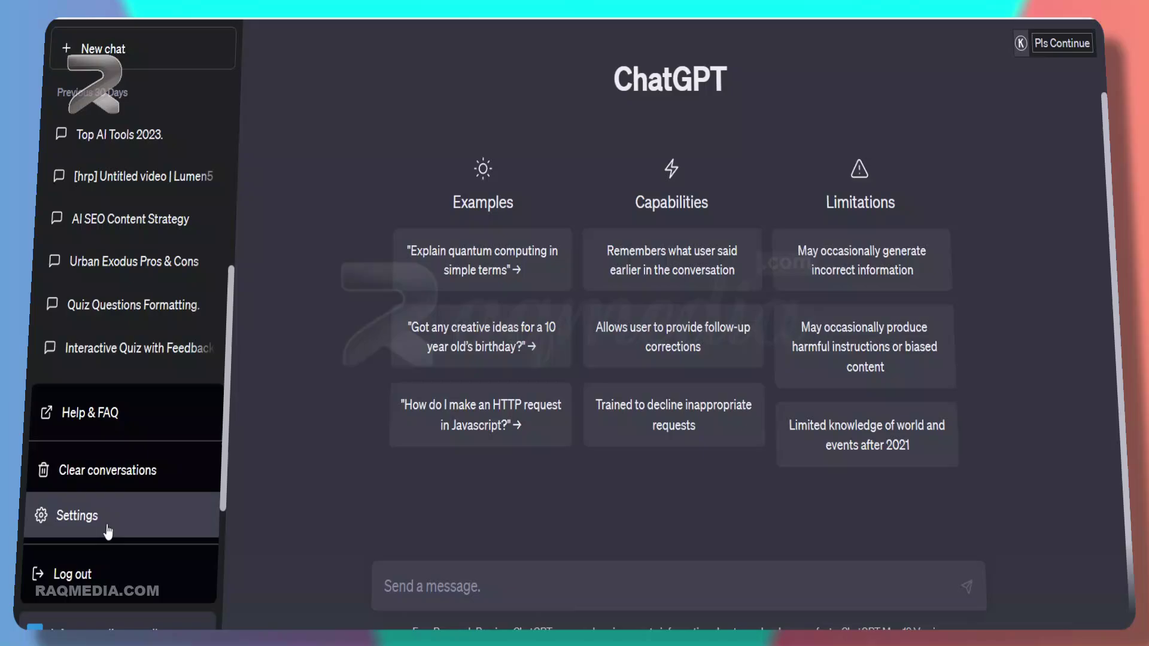
pyautogui.click(135, 521)
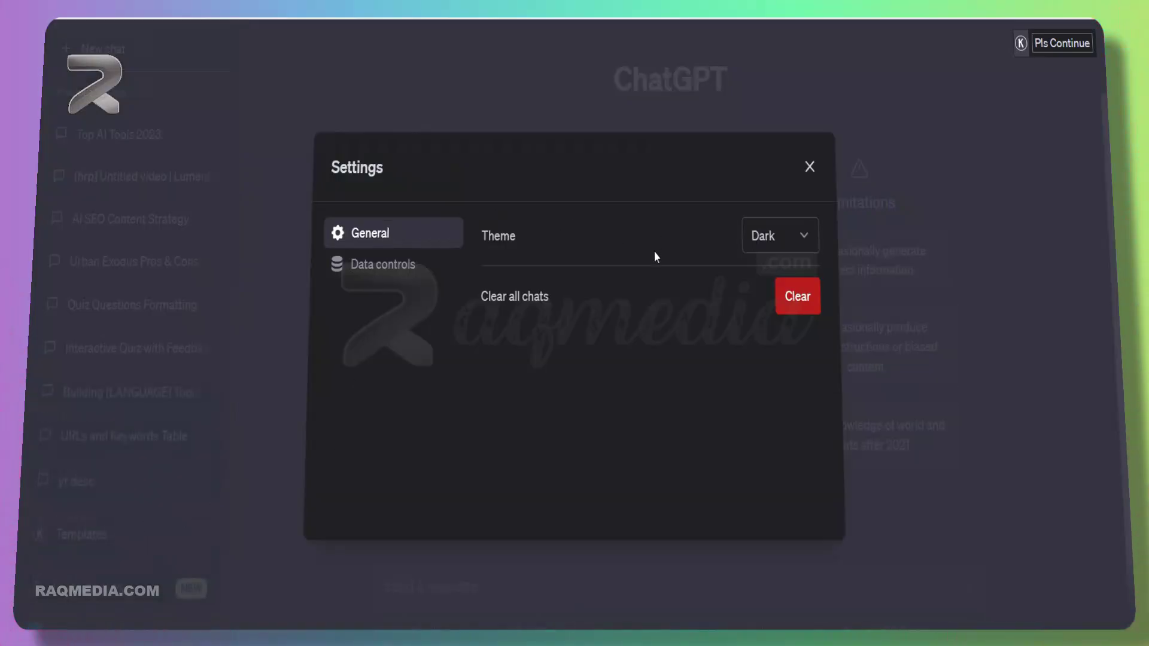
pyautogui.click(762, 246)
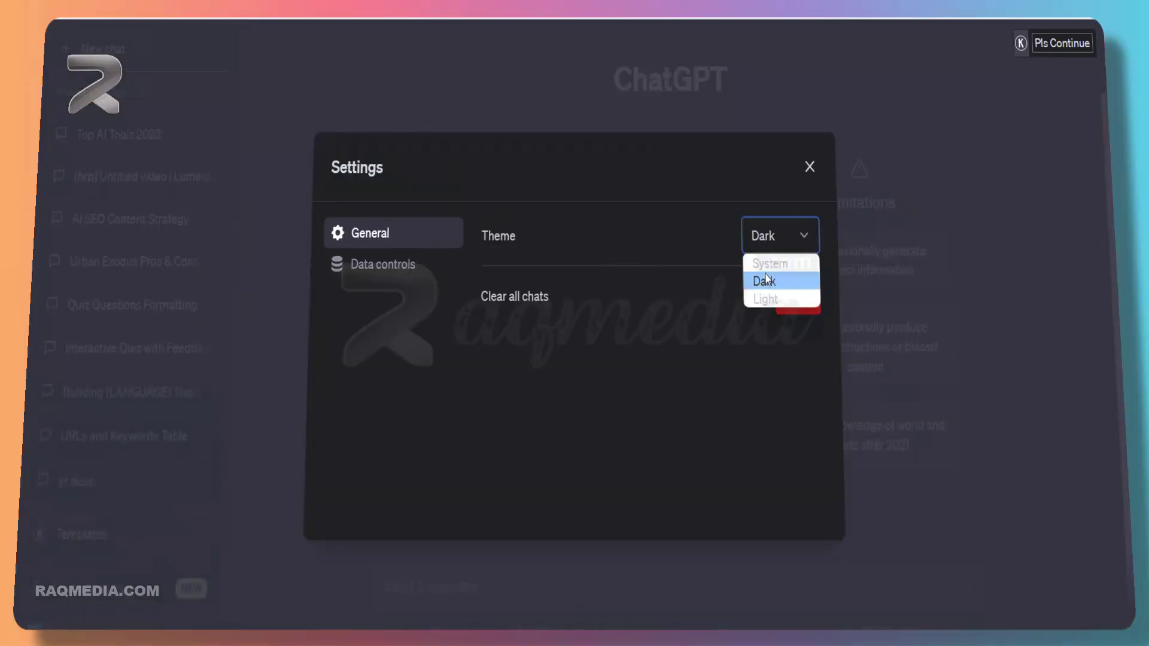
pyautogui.click(765, 300)
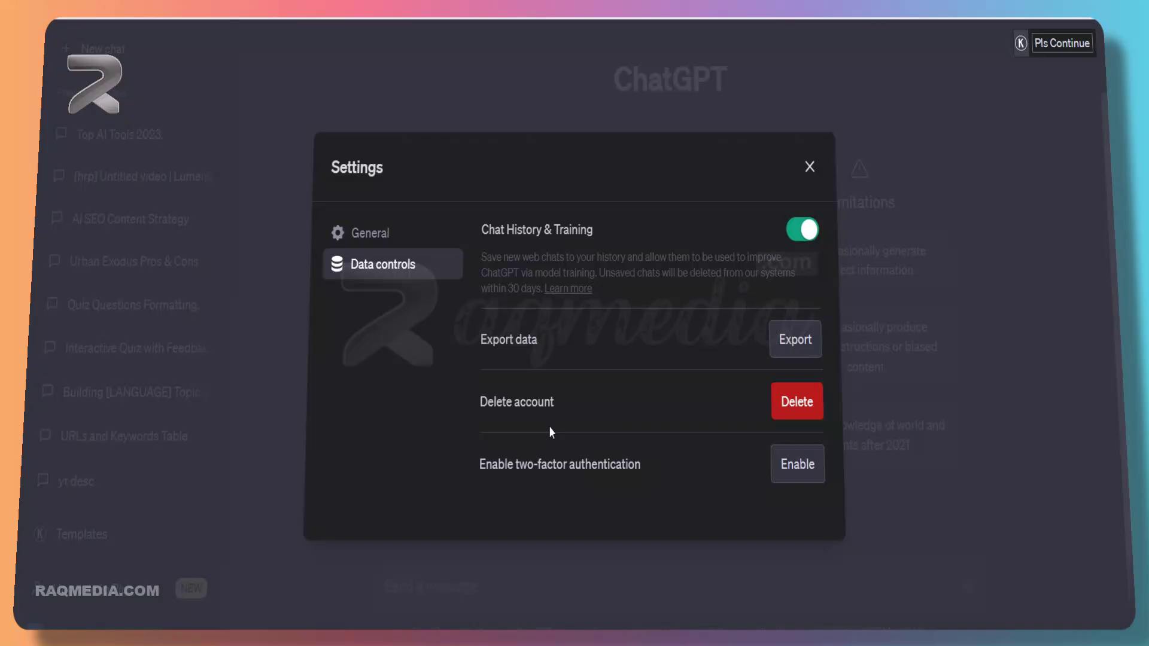
# Step: Toggle the Chat History & Training switch under Data controls
pyautogui.click(389, 234)
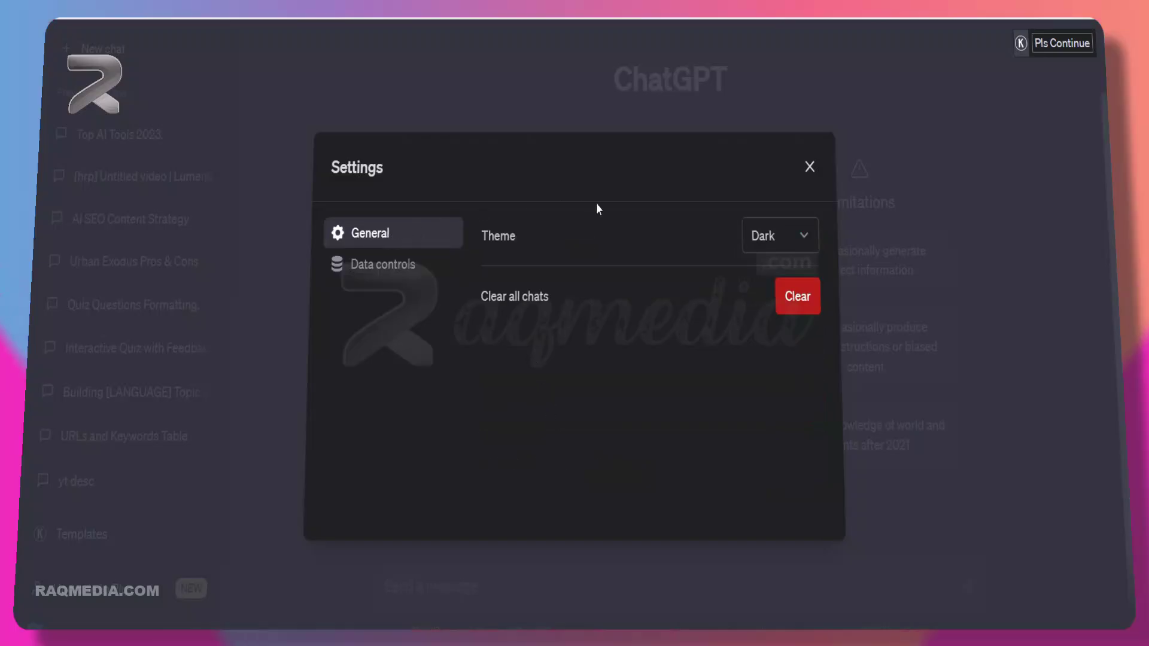
pyautogui.click(383, 265)
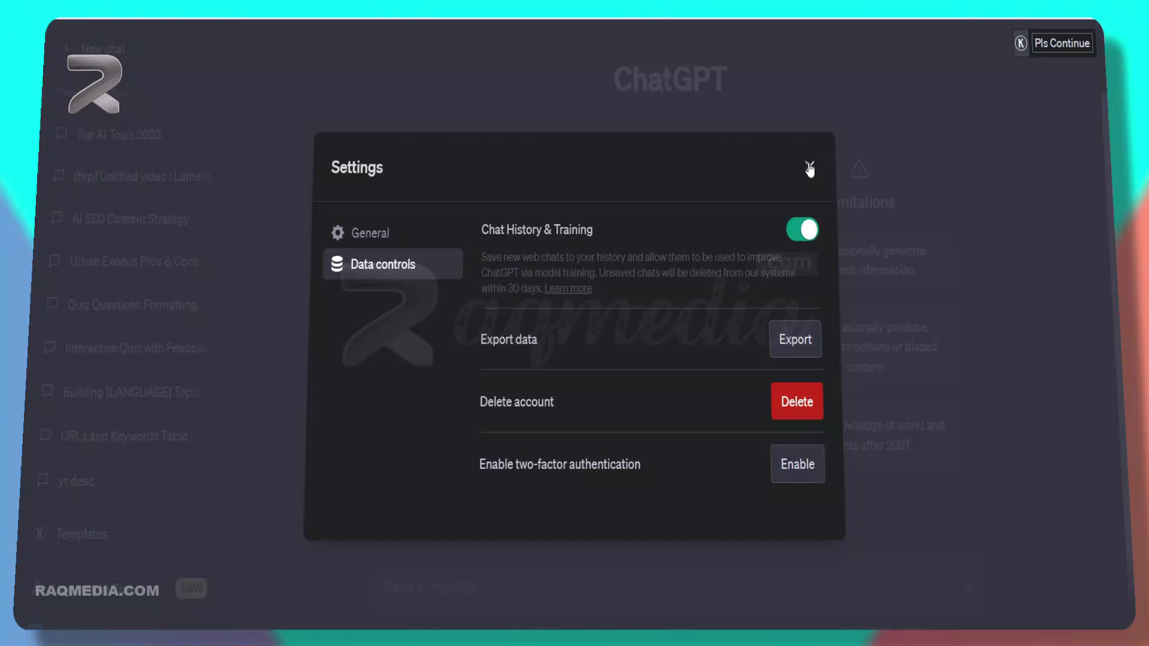
pyautogui.click(798, 236)
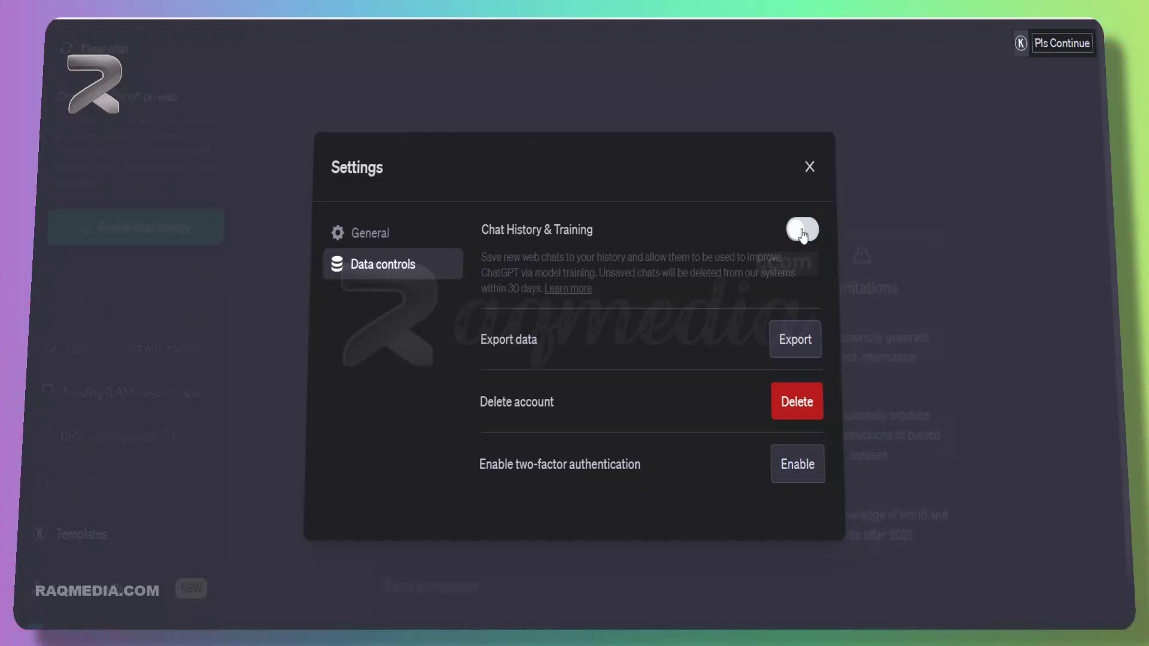
# Step: Close Settings and ask ChatGPT 'what is chatgpt', then scroll through the answer
pyautogui.click(809, 169)
pyautogui.click(554, 588)
pyautogui.write('w')
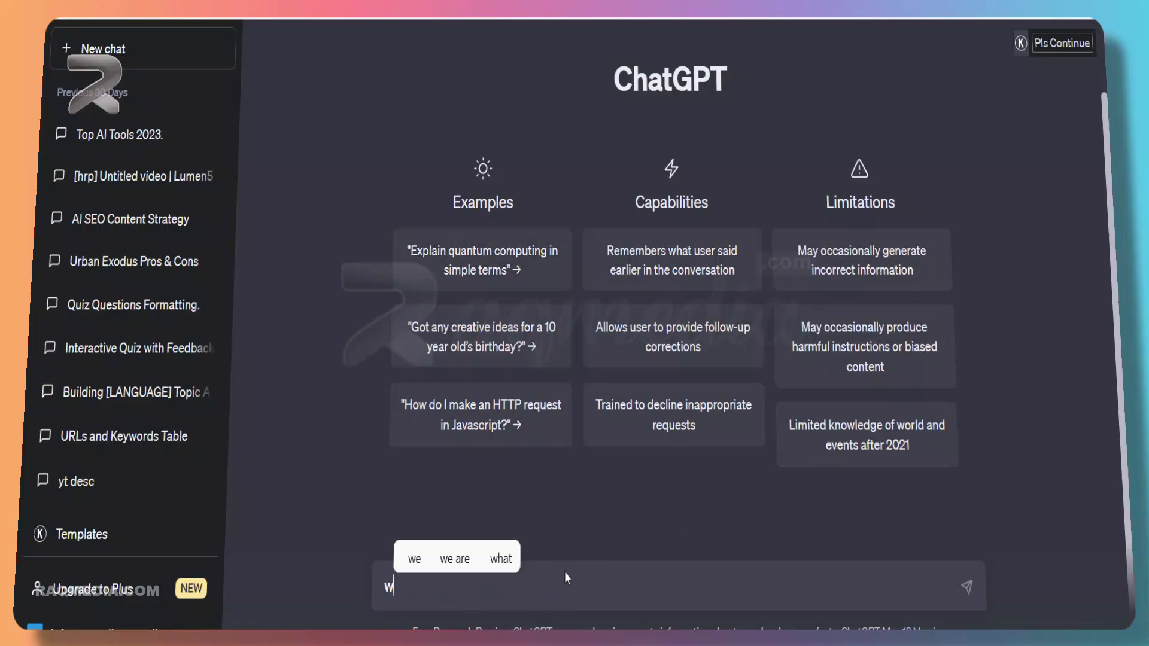
pyautogui.write('hat is ')
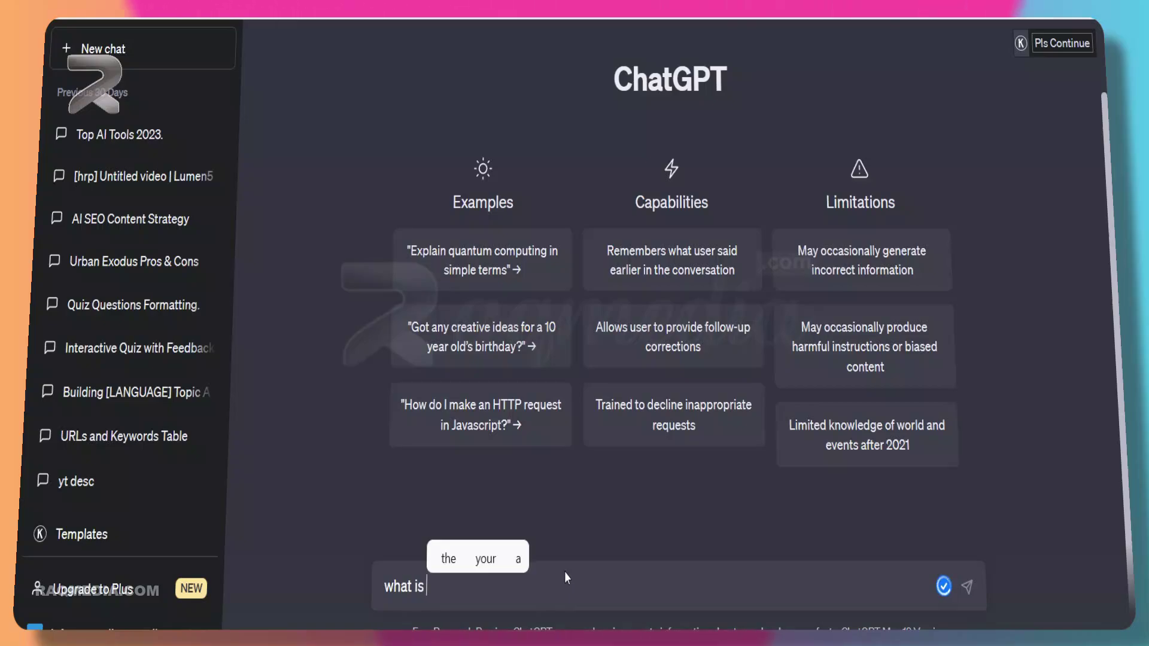
pyautogui.write('chatgpt')
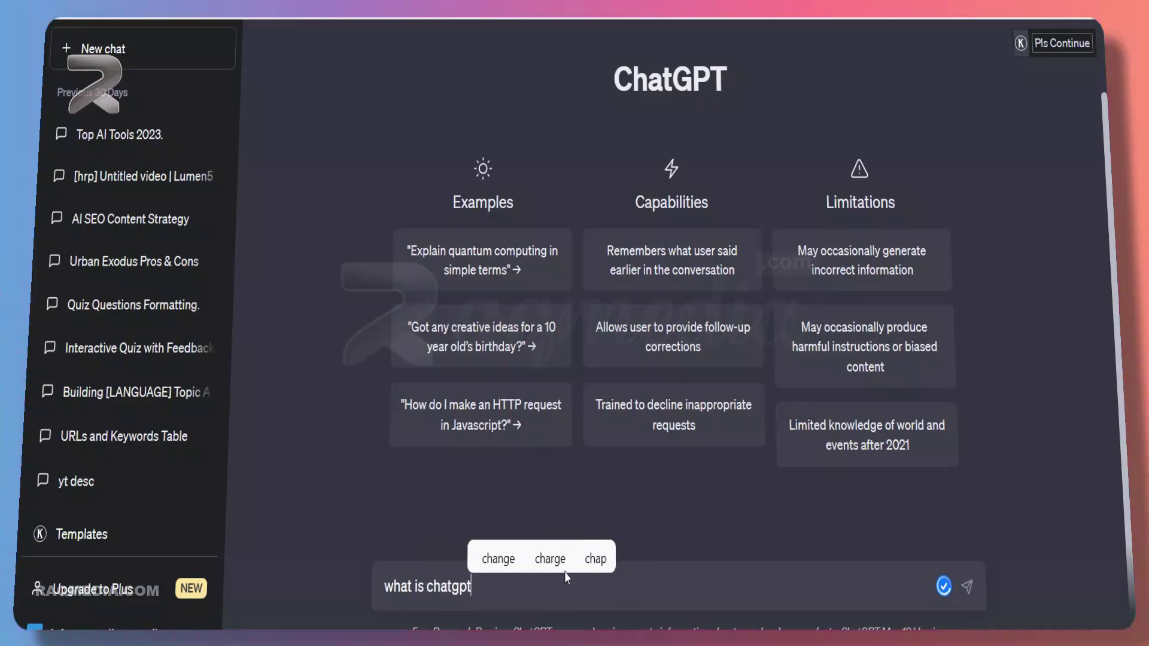
pyautogui.press('Return')
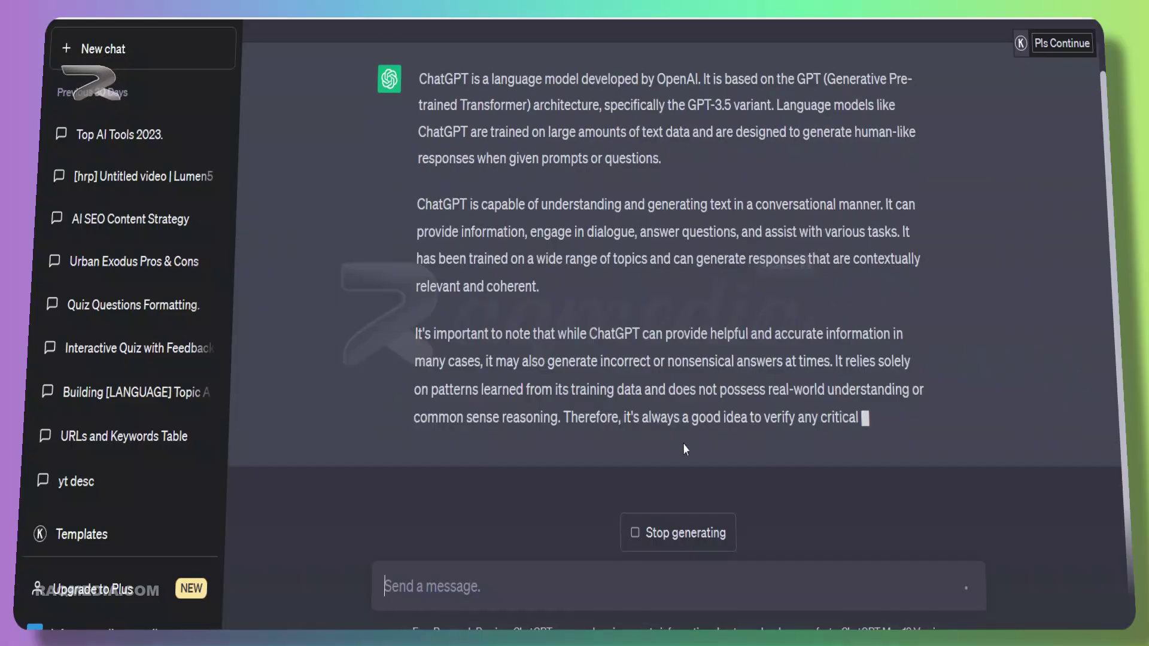
pyautogui.scroll(1, 850, 479)
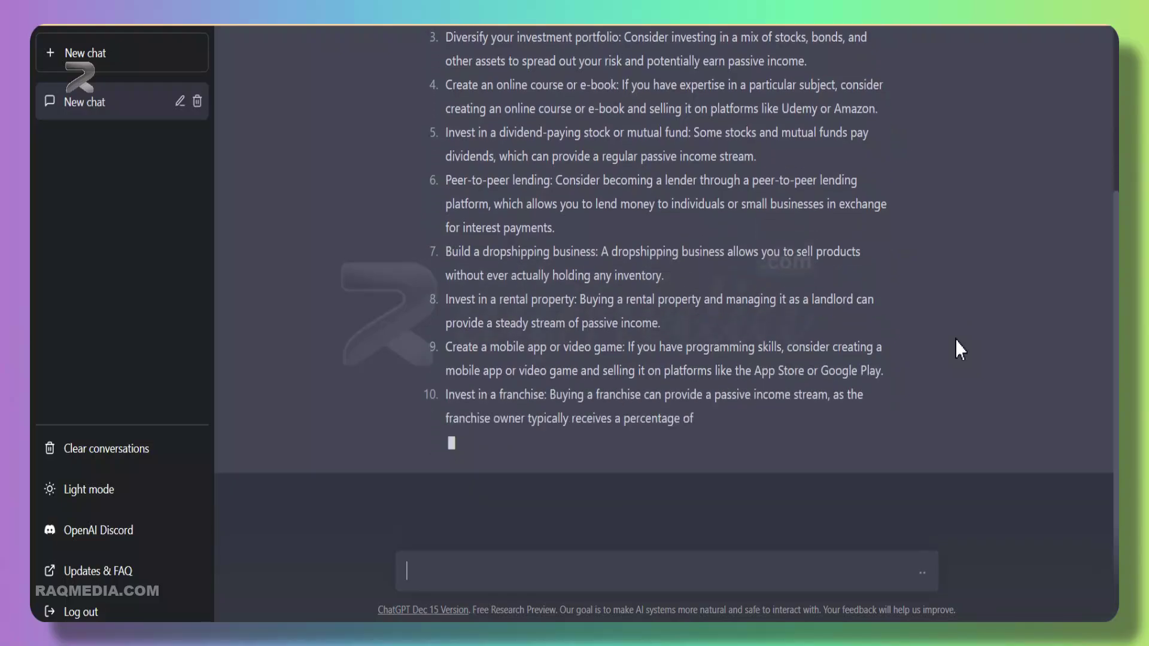
# Step: Request a long parents–children conversation about technology use and scroll through the reply
pyautogui.write('Please generate a long conversation between parents and their children about the ')
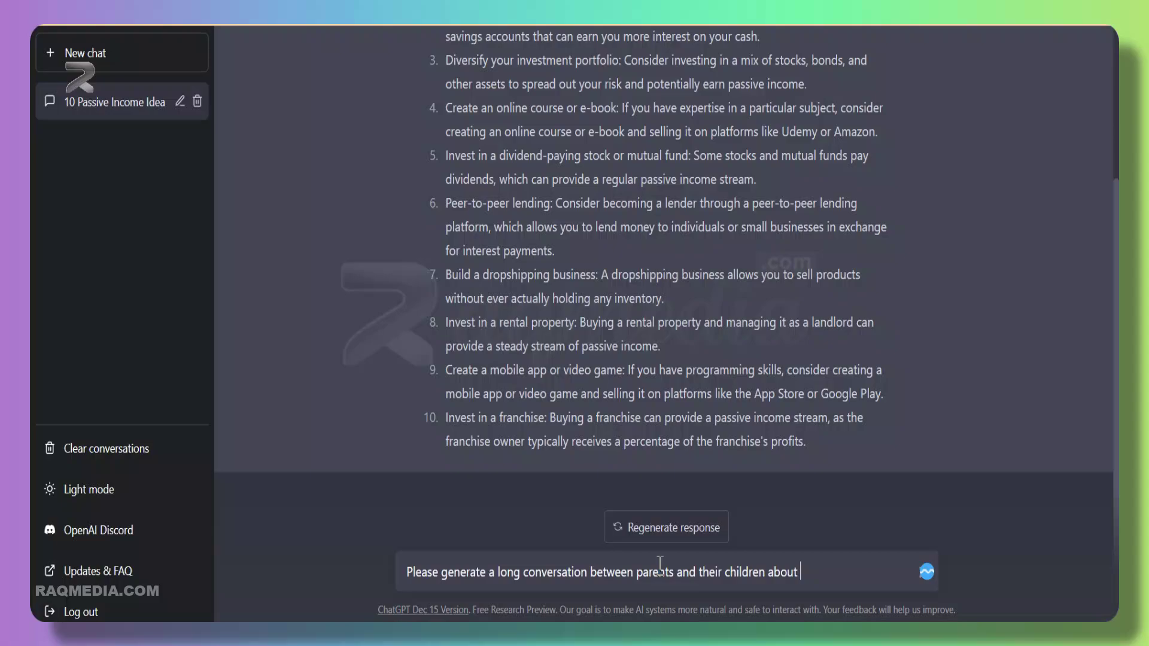
pyautogui.write('use of technol')
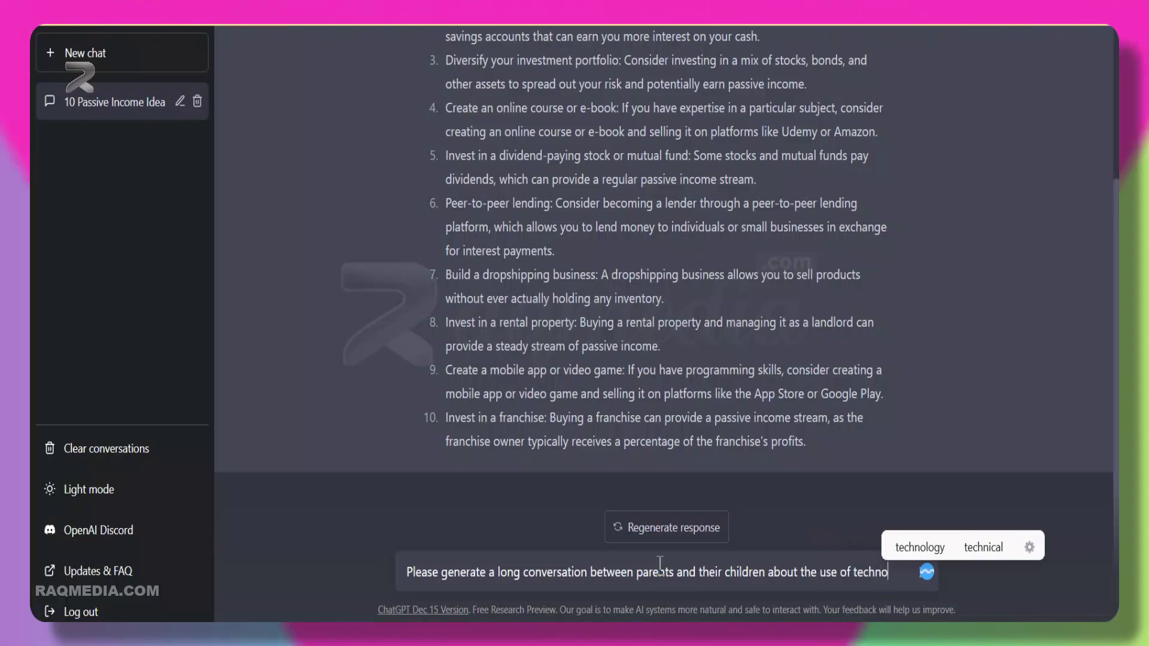
pyautogui.write('ogy.')
pyautogui.press('Return')
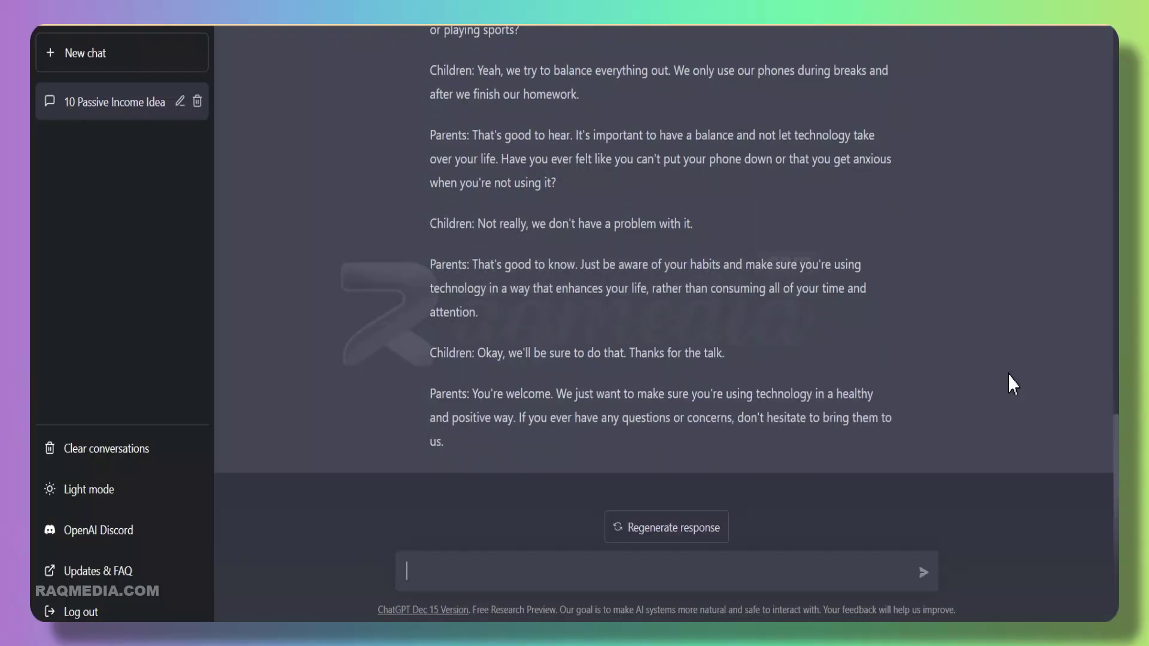
pyautogui.scroll(3, 484, 458)
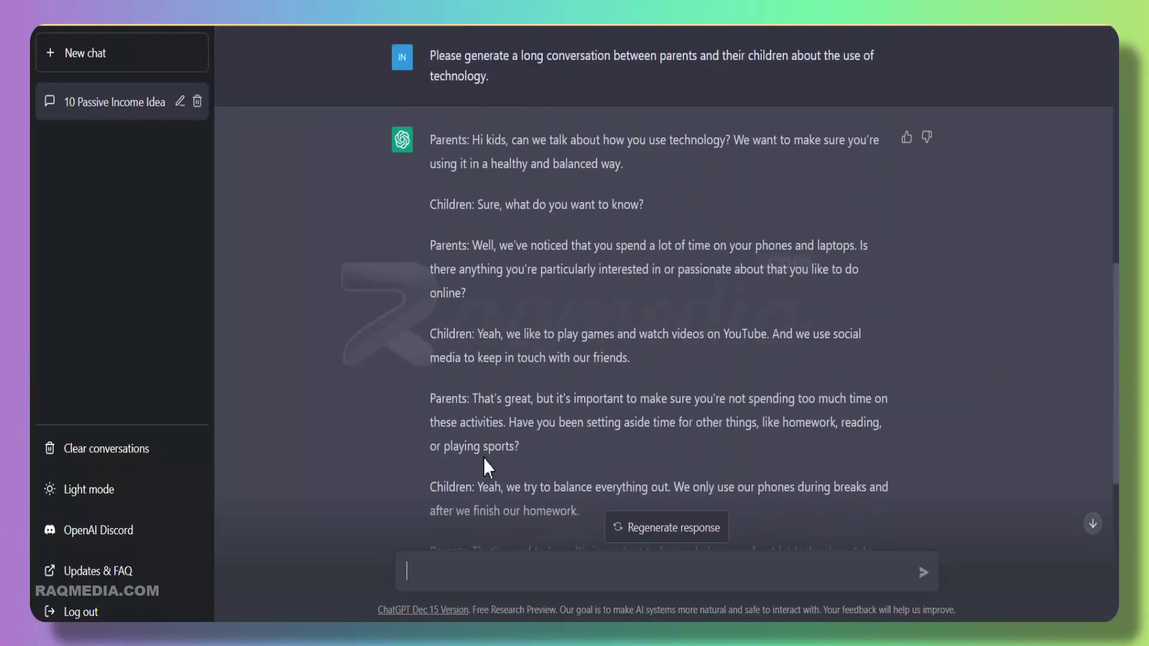
pyautogui.scroll(5, 487, 347)
pyautogui.scroll(-6, 509, 383)
pyautogui.scroll(-4, 509, 383)
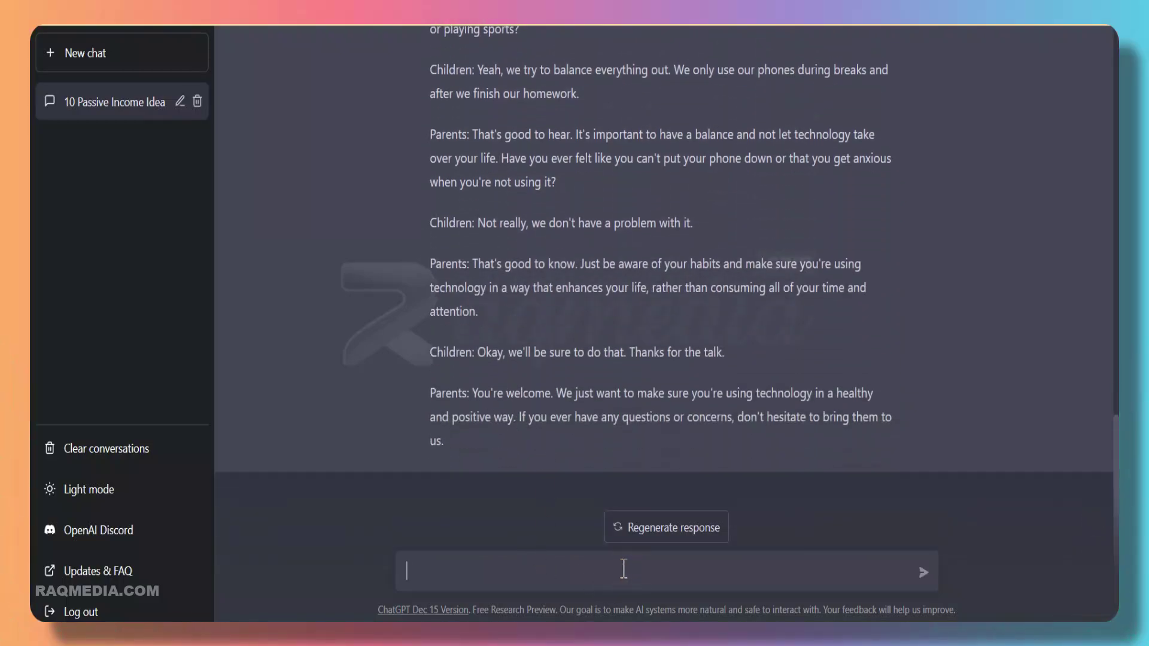
# Step: Send 'Please proceed the dialogue' to ChatGPT
pyautogui.write('Please p')
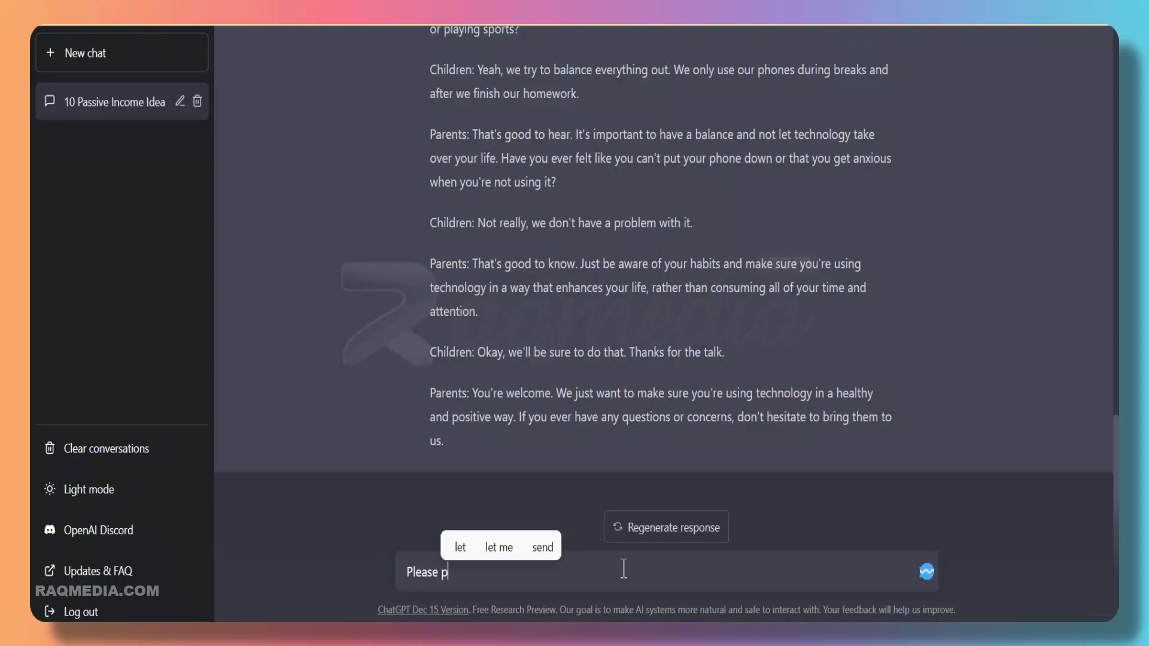
pyautogui.write('roceed the dialogu')
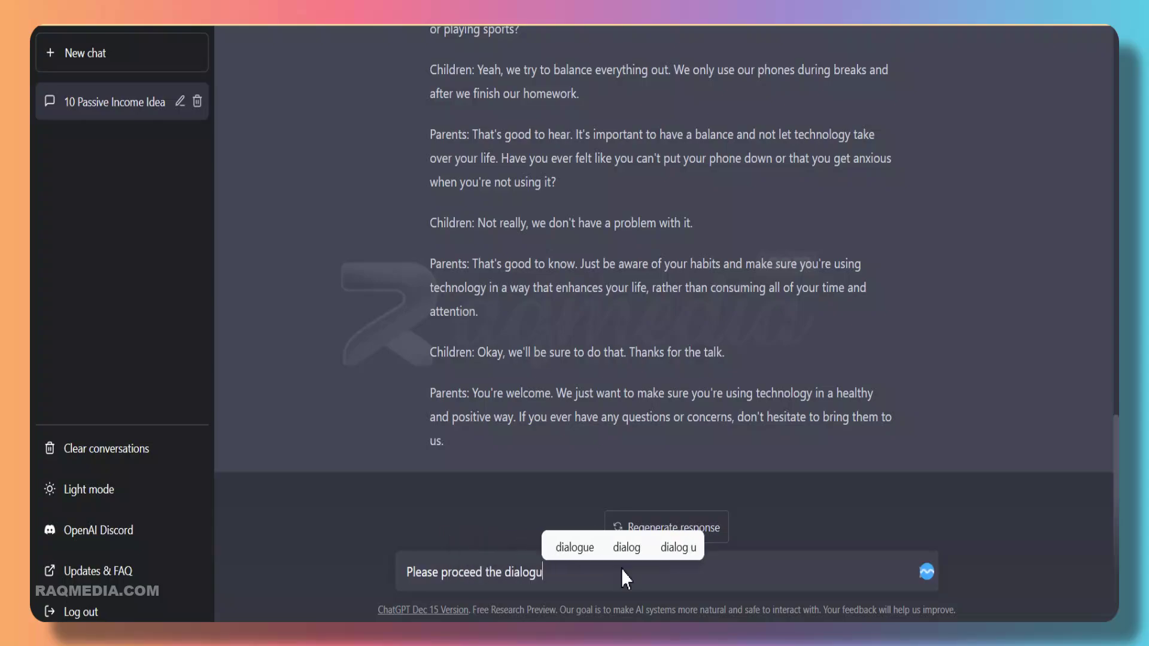
pyautogui.write('e')
pyautogui.press('Return')
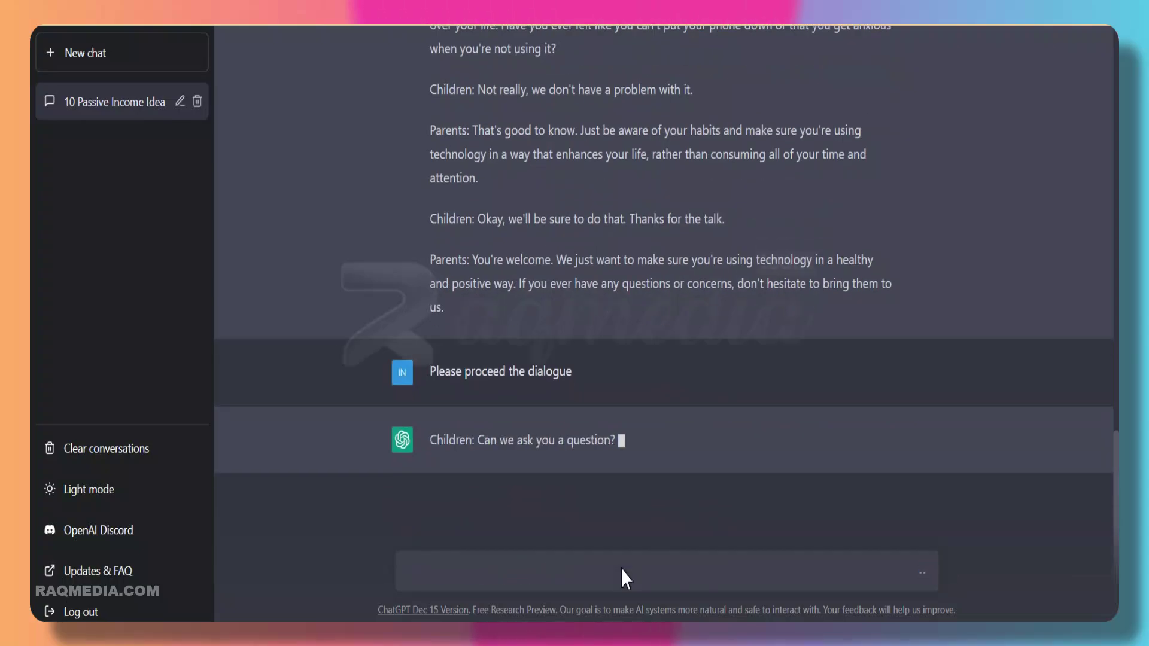